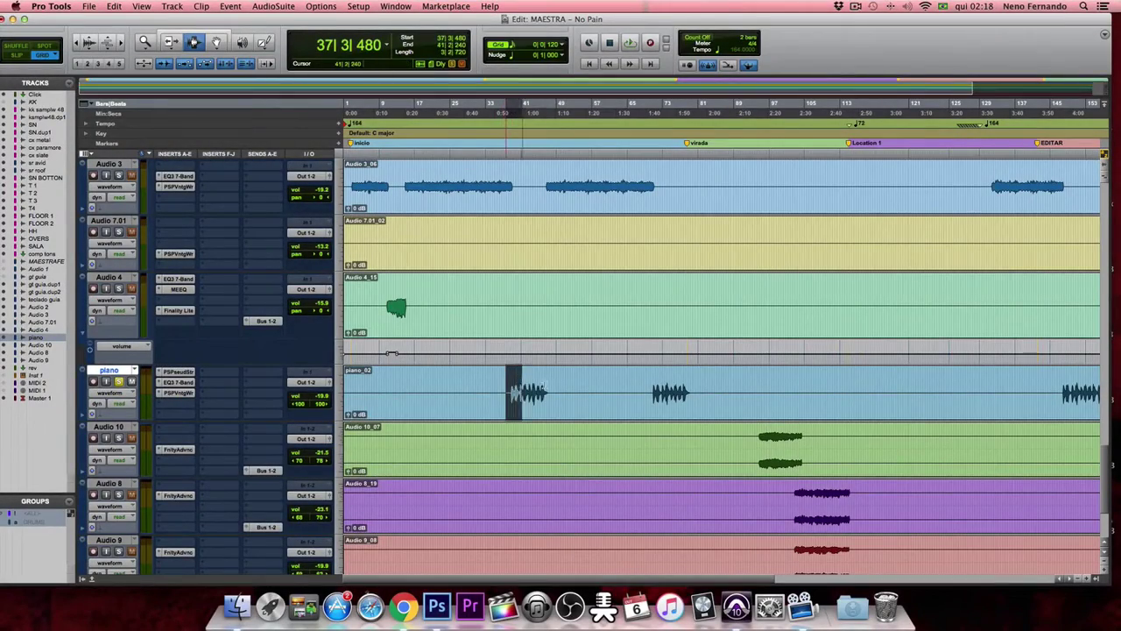
Select the first piano phrase from 37|3|480 to 48|4|840 and play it back soloed.
{"action": "left_click_drag", "start_coordinate": [543, 387], "coordinate": [556, 385]}
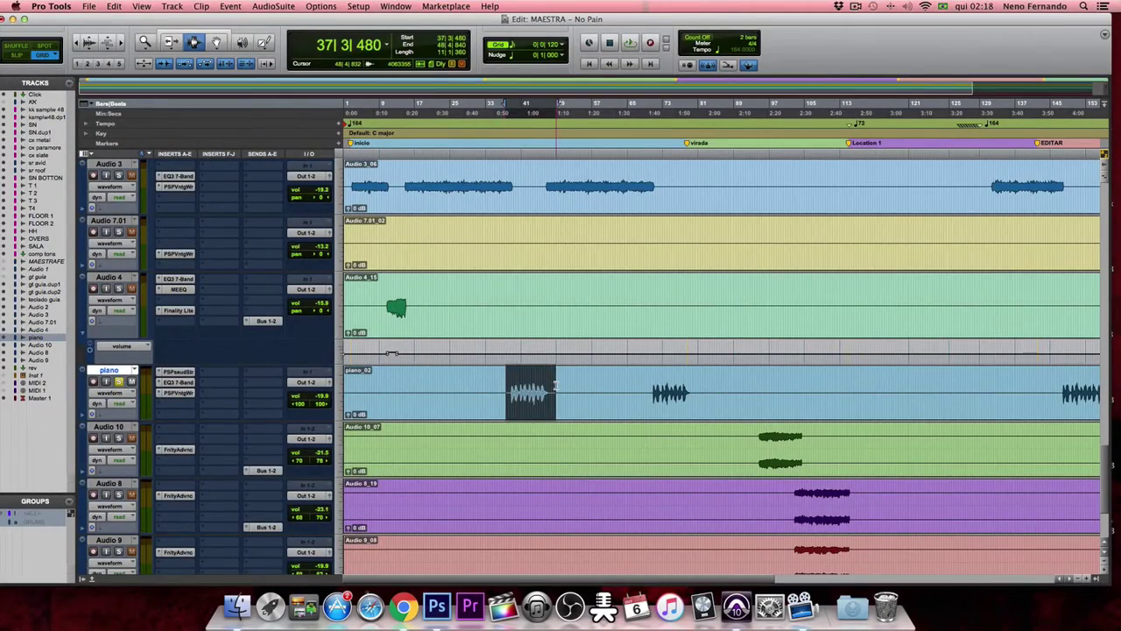
{"action": "key", "text": "space"}
{"action": "key", "text": "super+bracketright"}
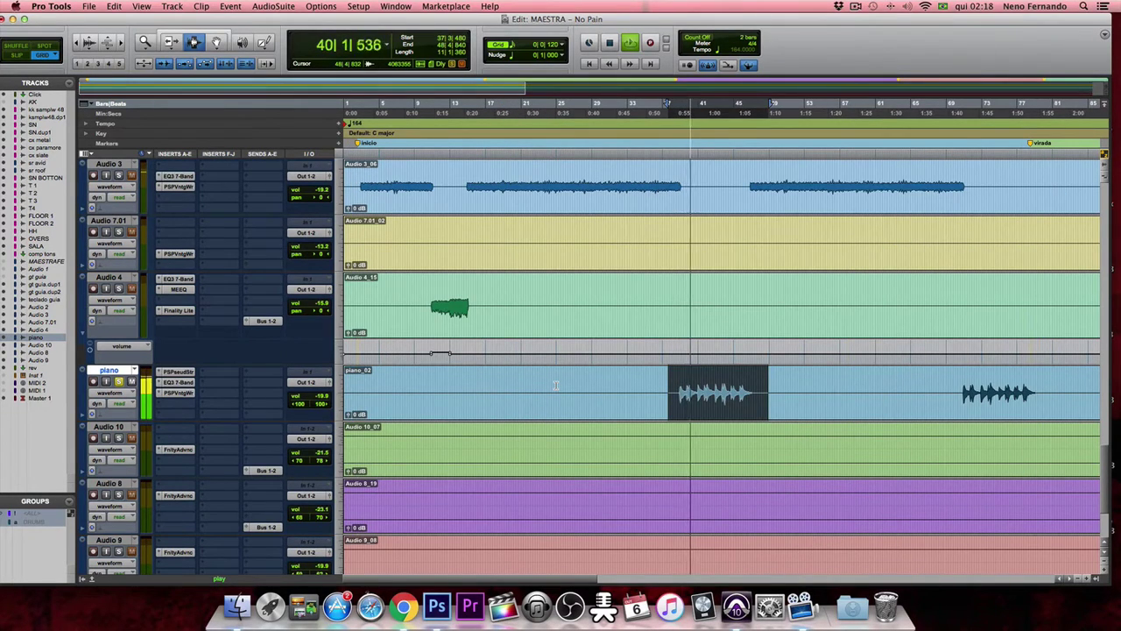
{"action": "scroll", "coordinate": [555, 386], "scroll_direction": "down", "scroll_amount": 3}
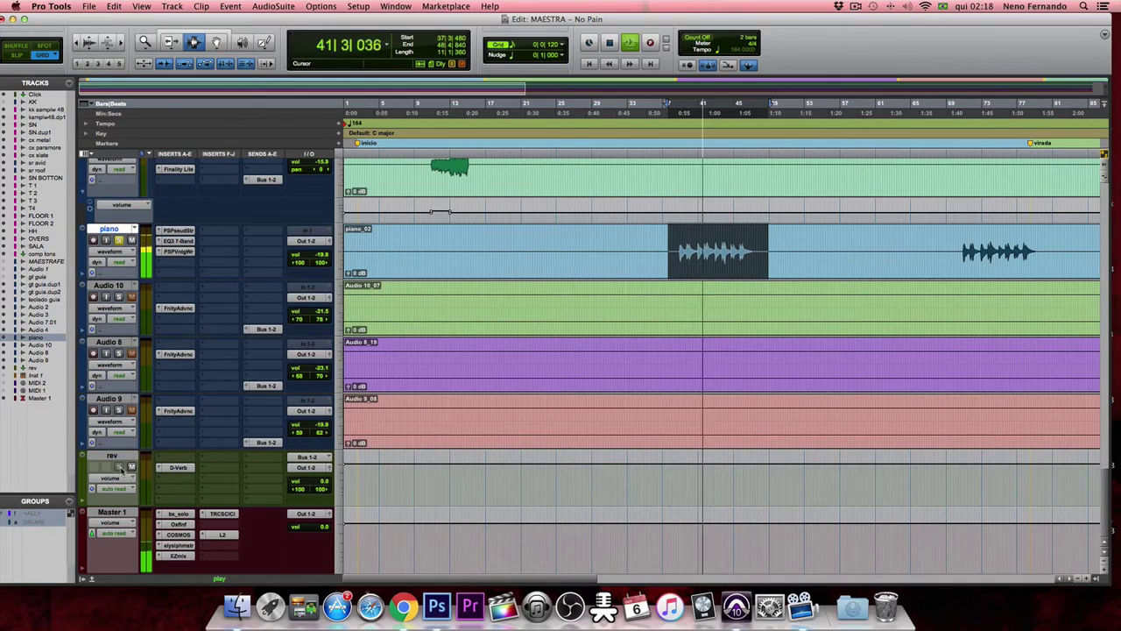
{"action": "key", "text": "space"}
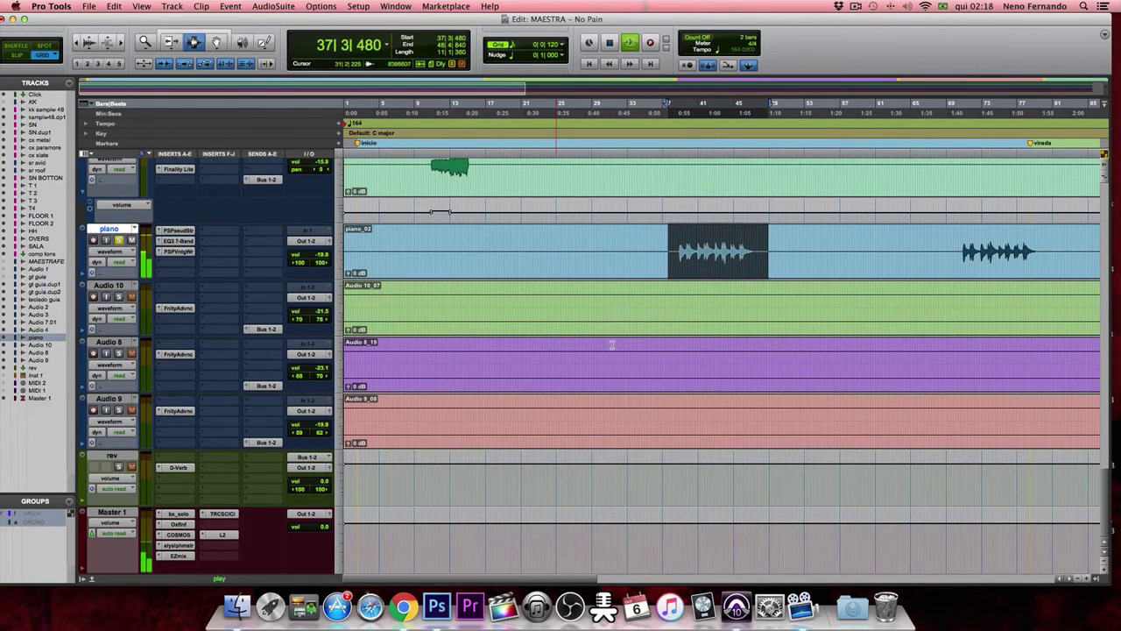
Tighten the selection around the first piano phrase to 38|3|480 through 47|2|240 and audition it.
{"action": "key", "text": "space"}
{"action": "left_click", "coordinate": [677, 254]}
{"action": "left_click_drag", "start_coordinate": [677, 254], "coordinate": [754, 254]}
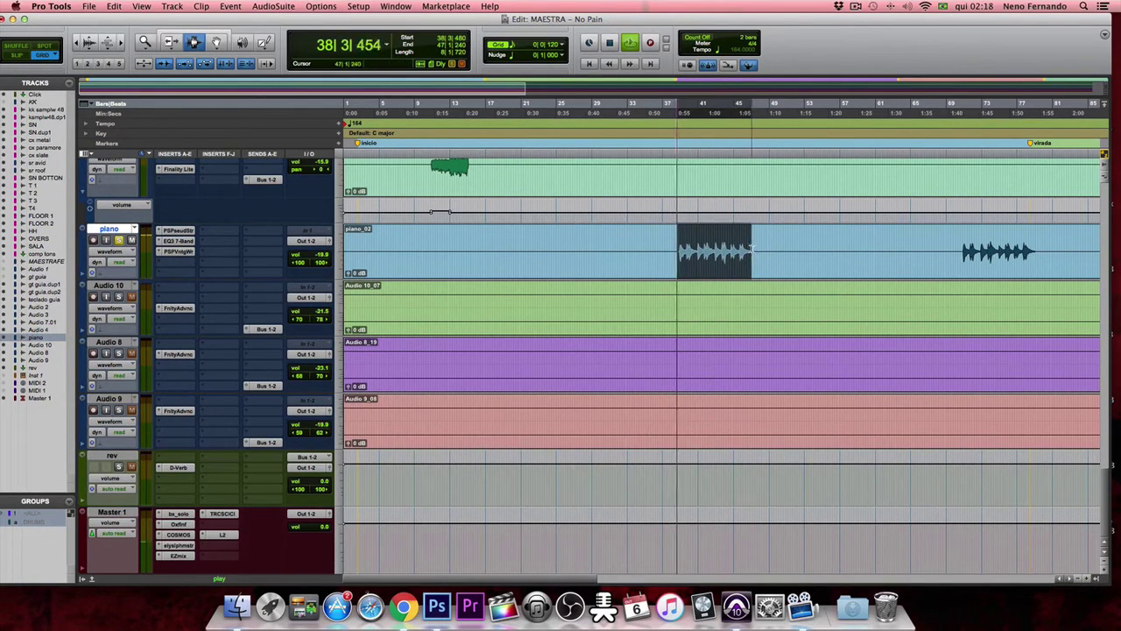
{"action": "key", "text": "space"}
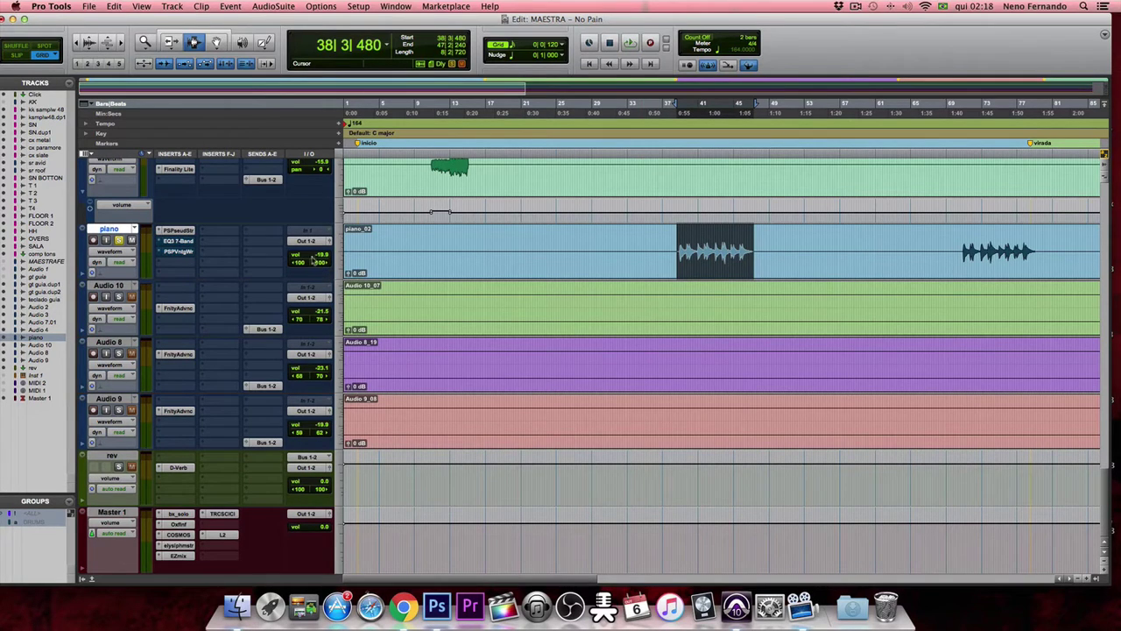
Show the volume automation lane beneath the piano track.
{"action": "left_click", "coordinate": [86, 273]}
{"action": "scroll", "coordinate": [487, 332], "scroll_direction": "down", "scroll_amount": 1}
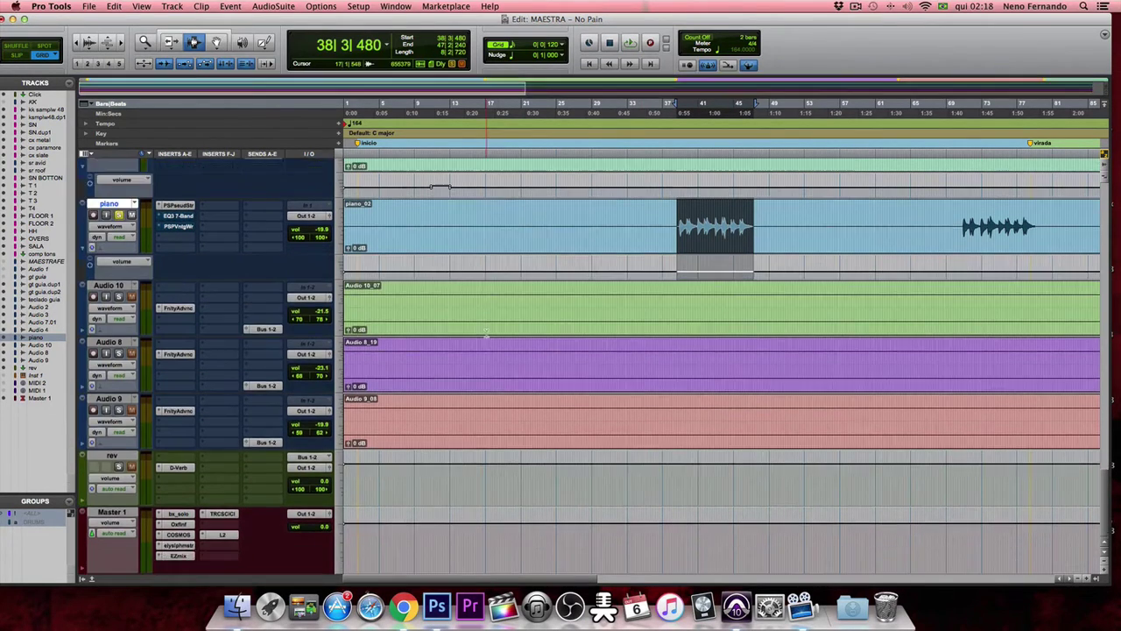
{"action": "key", "text": "r"}
{"action": "key", "text": "r"}
{"action": "key", "text": "t"}
Insert the iZotope Neutron (stereo) multichannel plug-in on the piano track and continue in trial mode without authorizing.
{"action": "left_click", "coordinate": [160, 237]}
{"action": "mouse_move", "coordinate": [215, 267]}
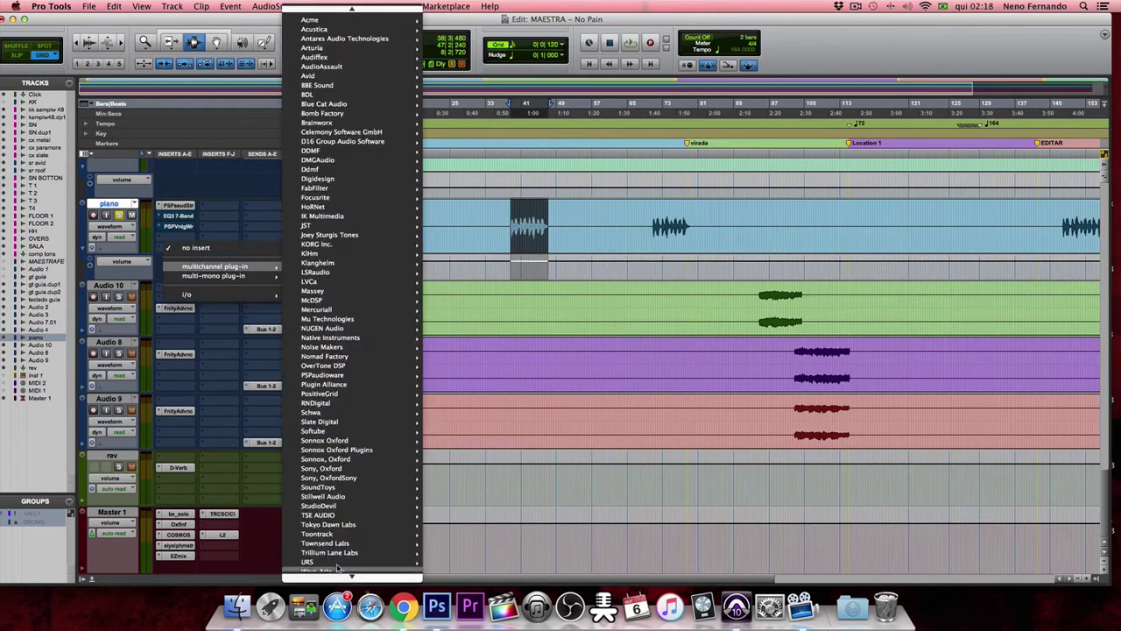
{"action": "mouse_move", "coordinate": [341, 559]}
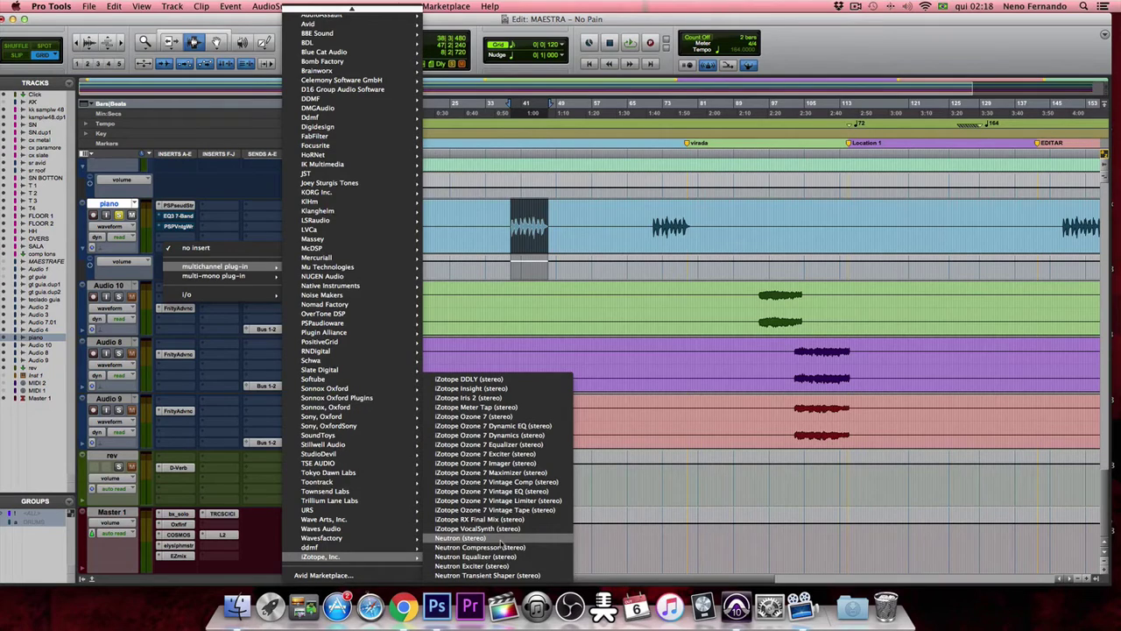
{"action": "left_click", "coordinate": [499, 538]}
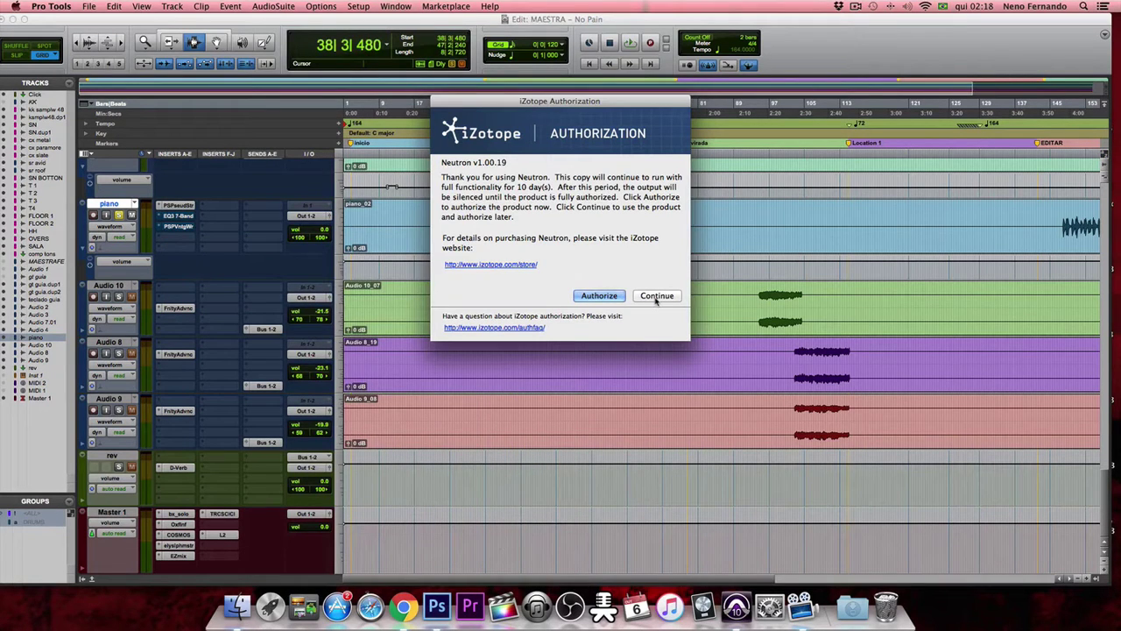
{"action": "left_click", "coordinate": [655, 297]}
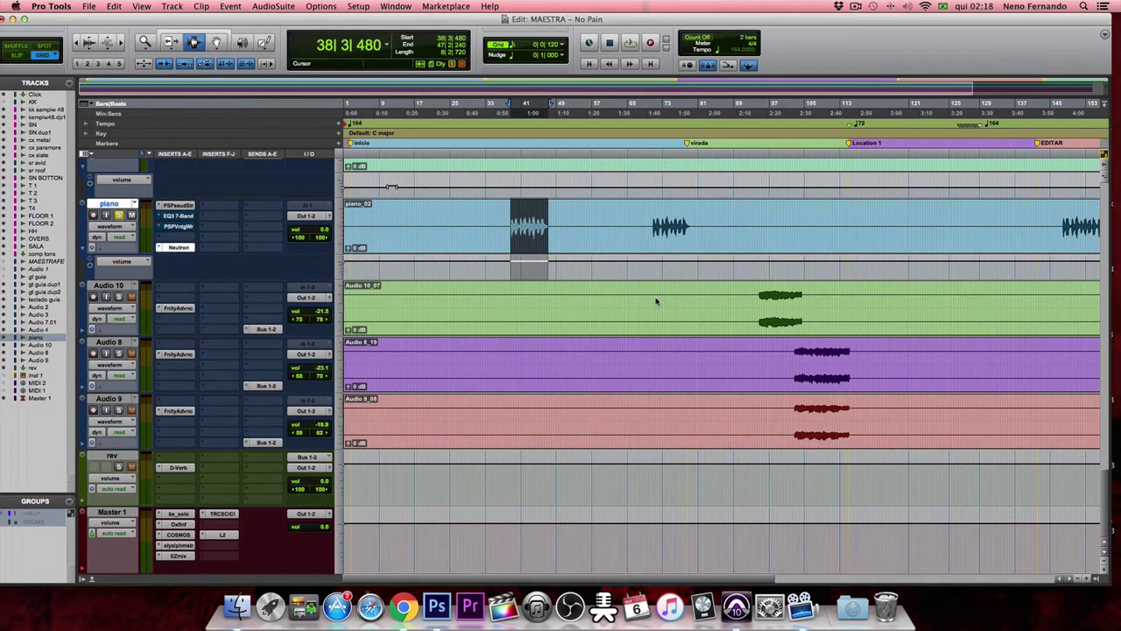
{"action": "left_click", "coordinate": [487, 182]}
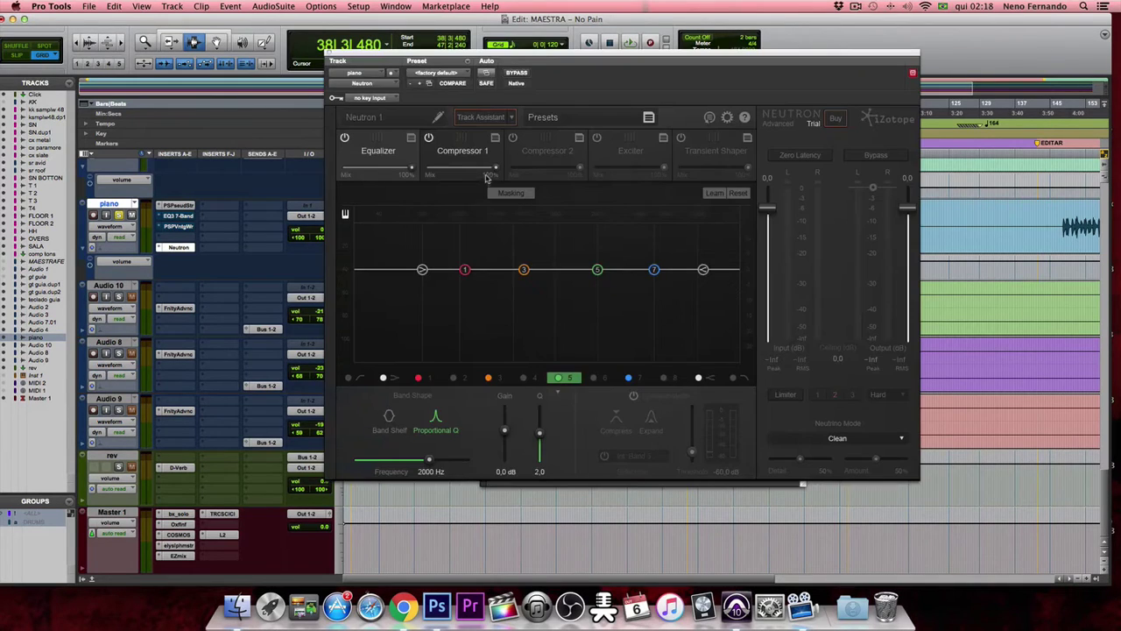
Run Neutron's Track Assistant on the piano track, playing the selected phrase so it can analyse the audio.
{"action": "left_click_drag", "start_coordinate": [526, 50], "coordinate": [692, 51]}
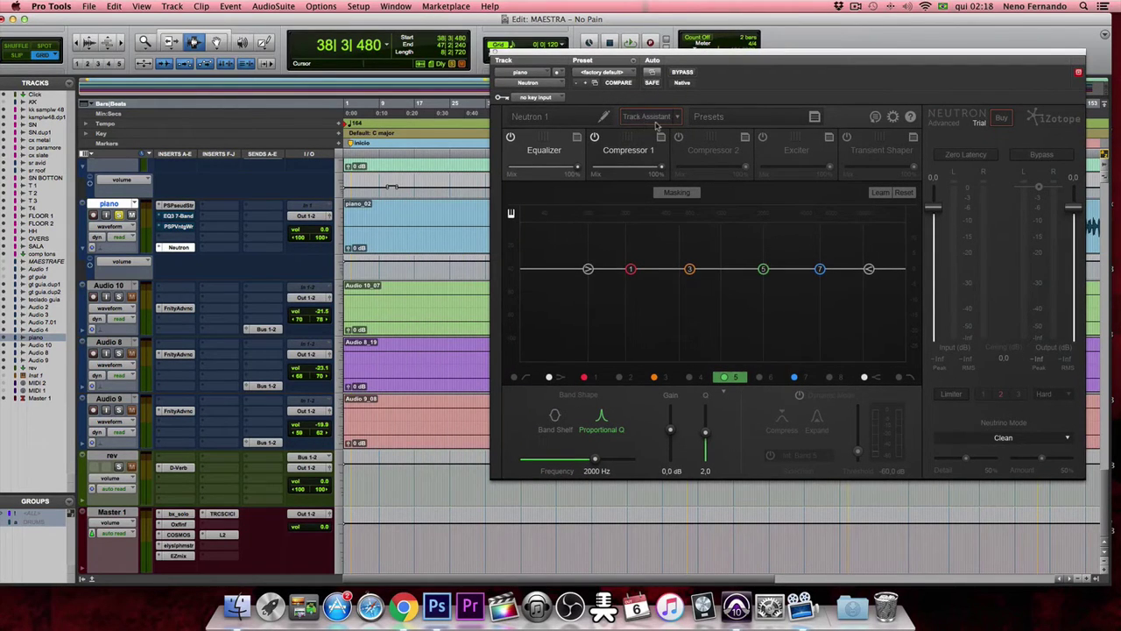
{"action": "left_click", "coordinate": [657, 122]}
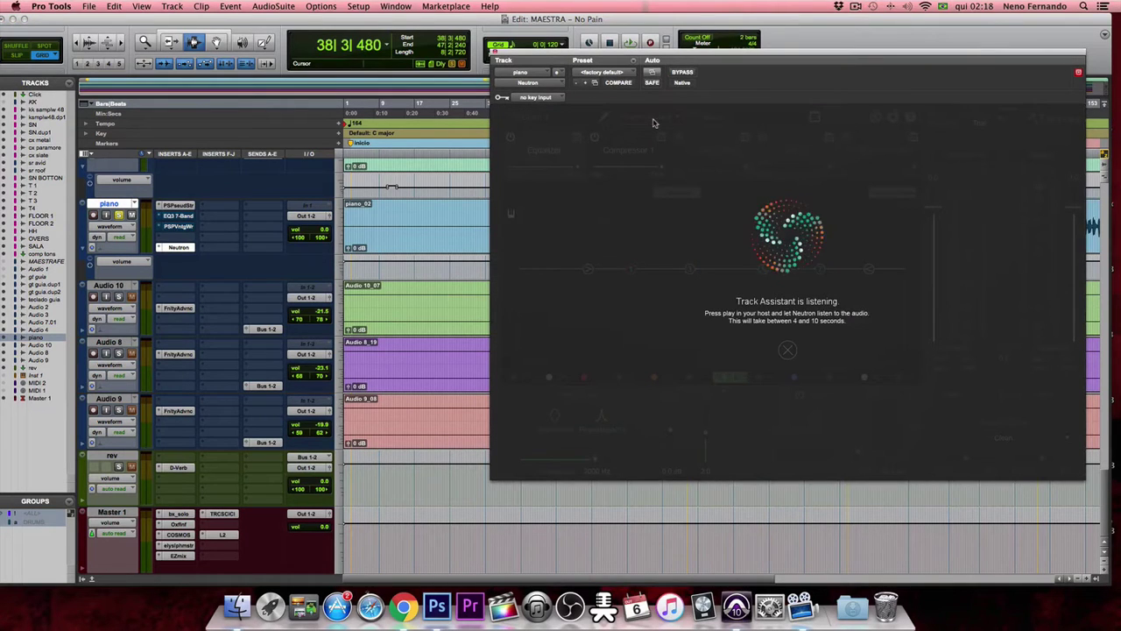
{"action": "left_click_drag", "start_coordinate": [592, 51], "coordinate": [699, 43]}
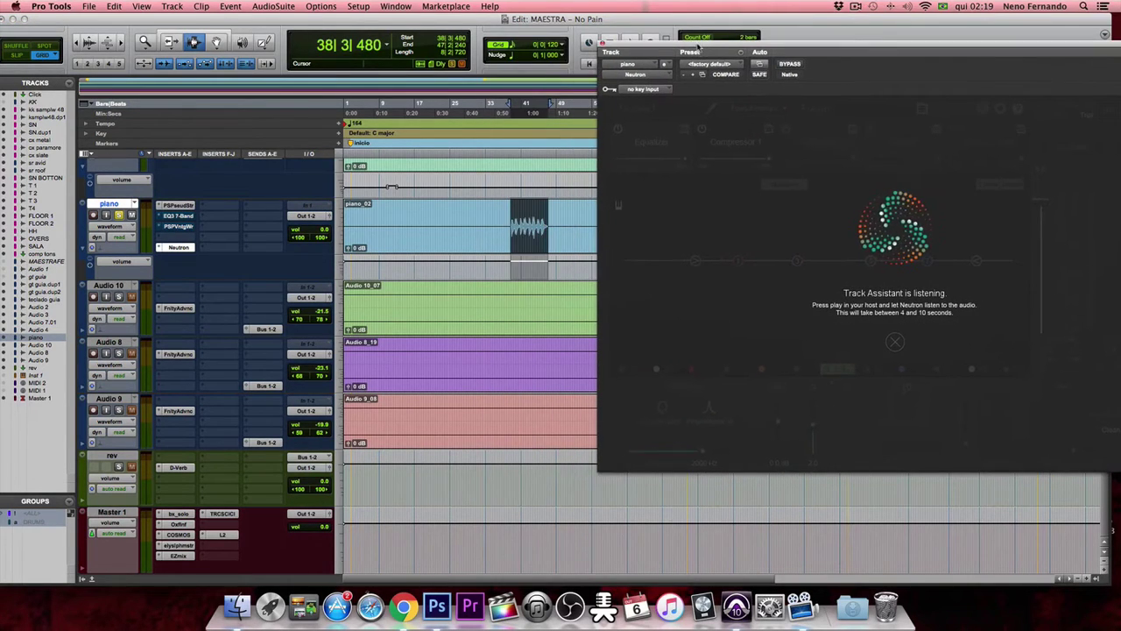
{"action": "key", "text": "space"}
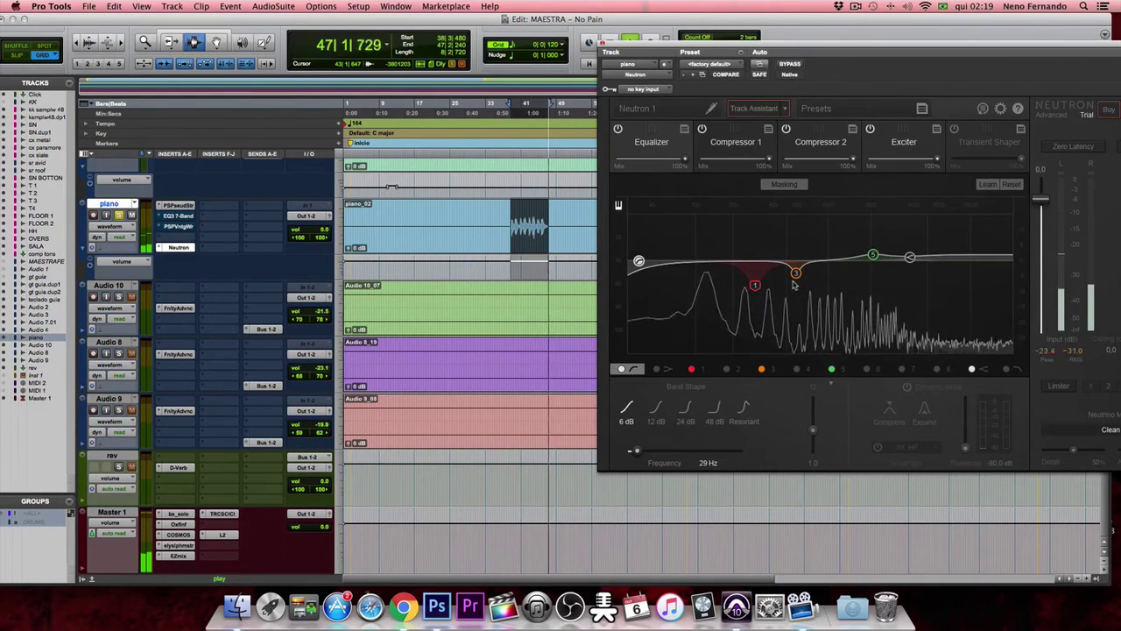
{"action": "key", "text": "space"}
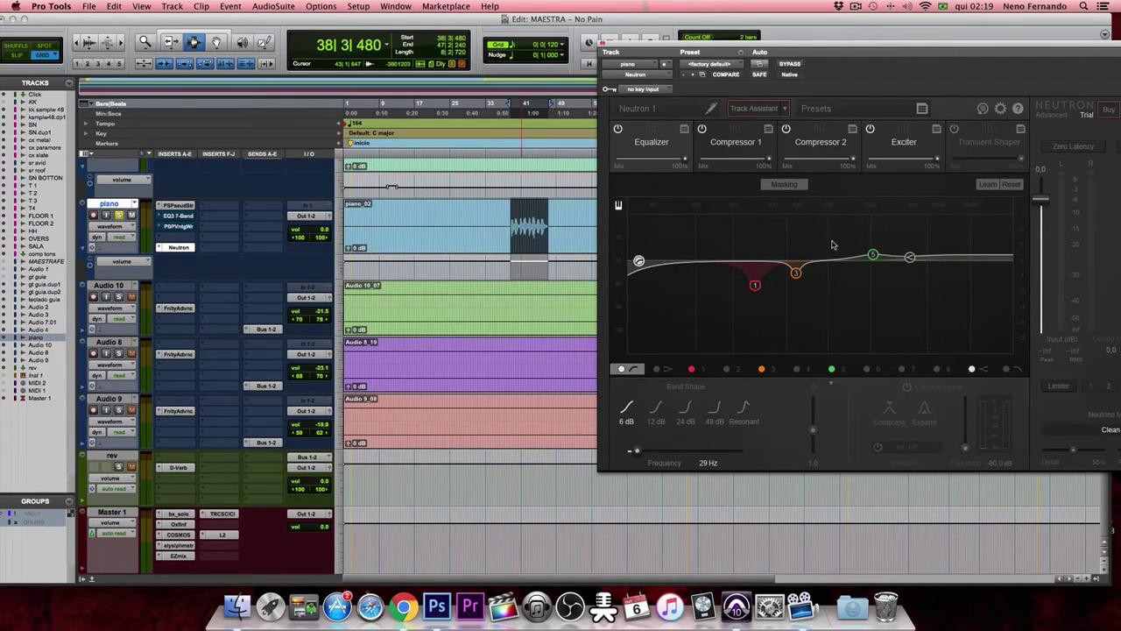
Play the piano phrase while bypassing and re-enabling Neutron to compare the unprocessed and processed sound.
{"action": "key", "text": "space"}
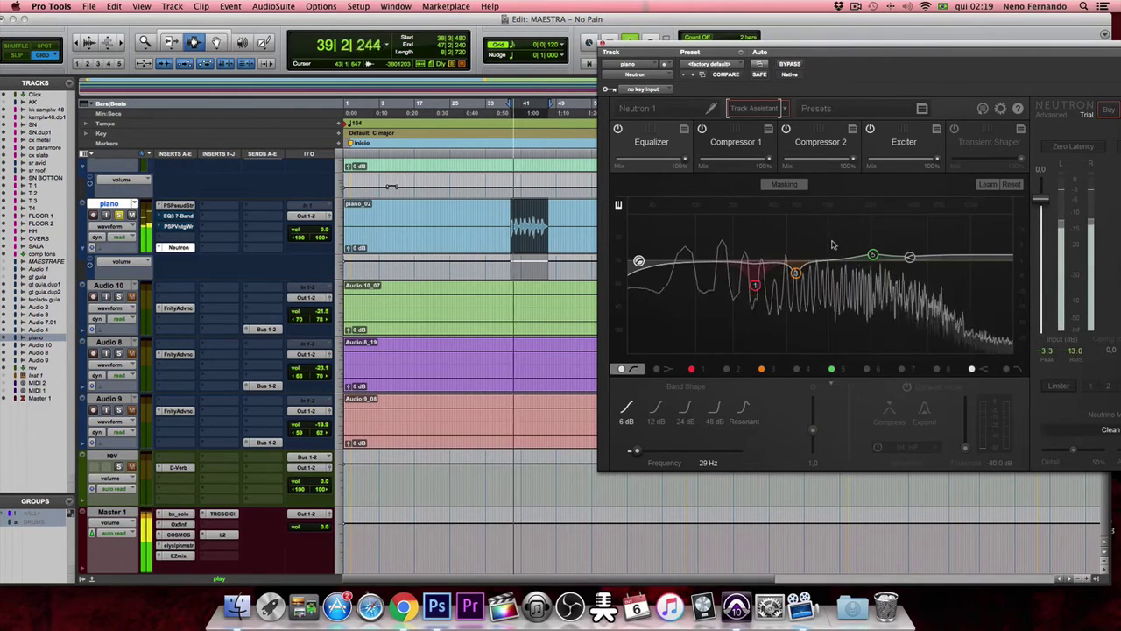
{"action": "key", "text": "space"}
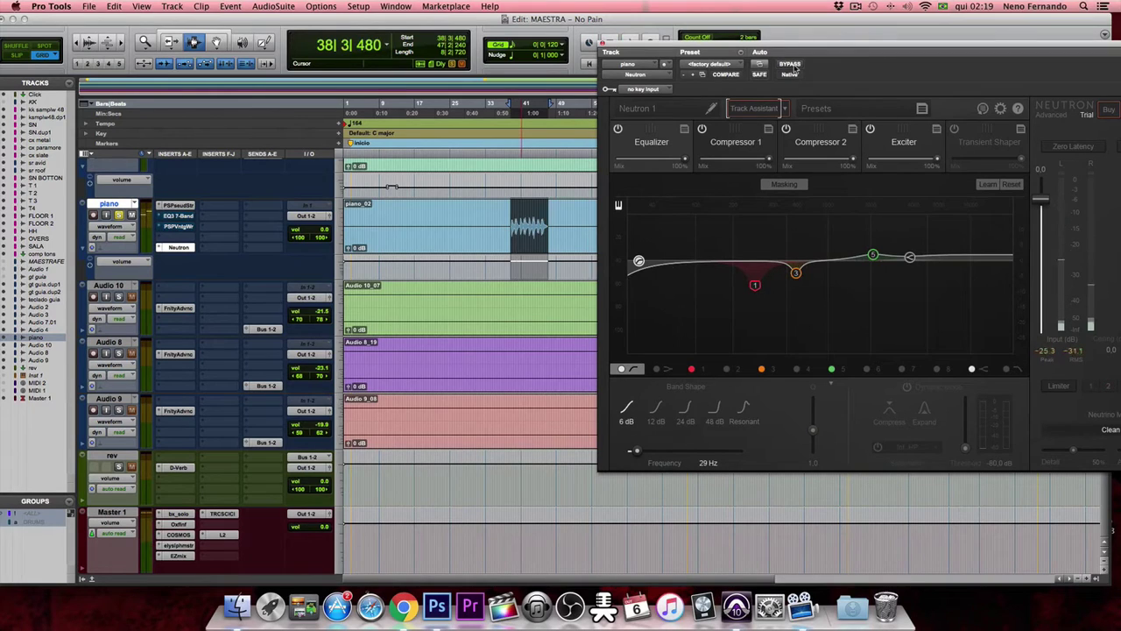
{"action": "key", "text": "space"}
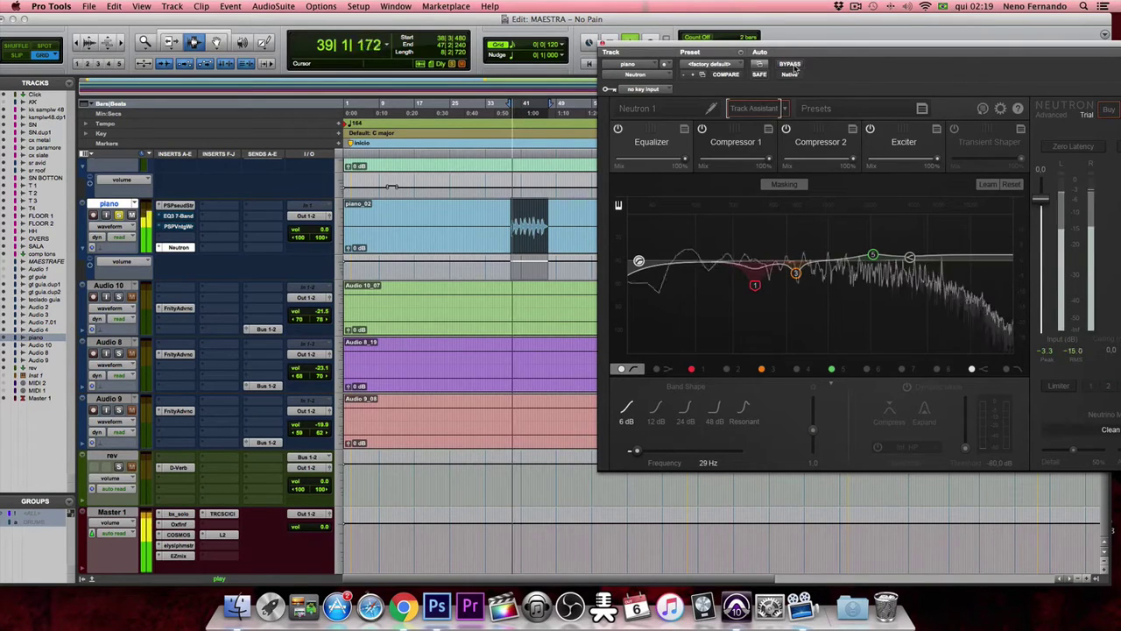
{"action": "left_click", "coordinate": [791, 66]}
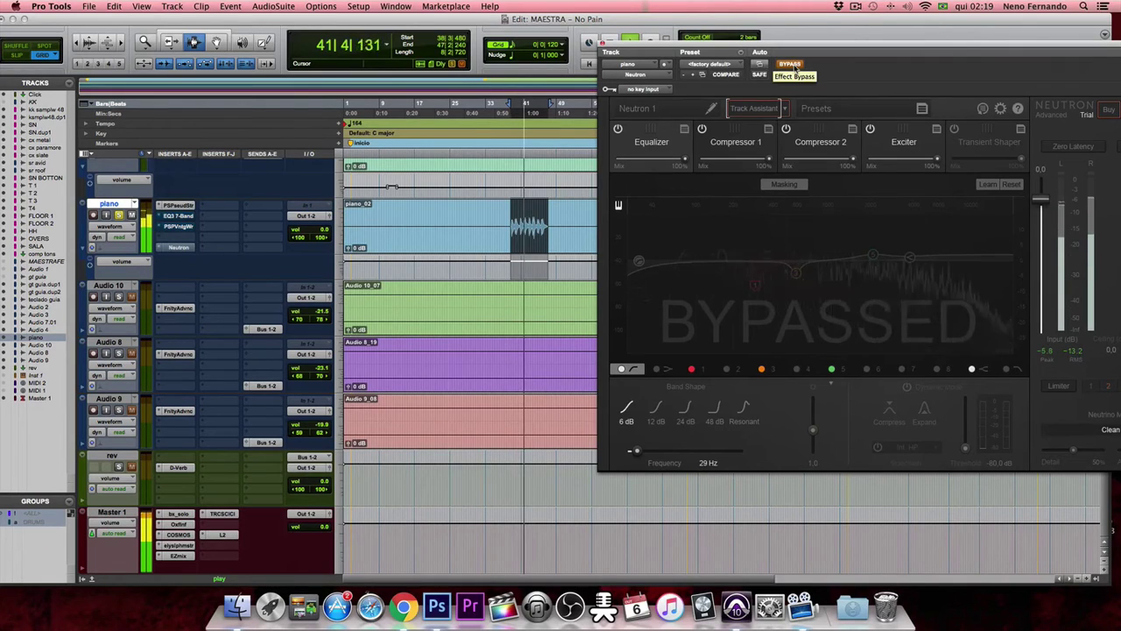
{"action": "left_click", "coordinate": [791, 66]}
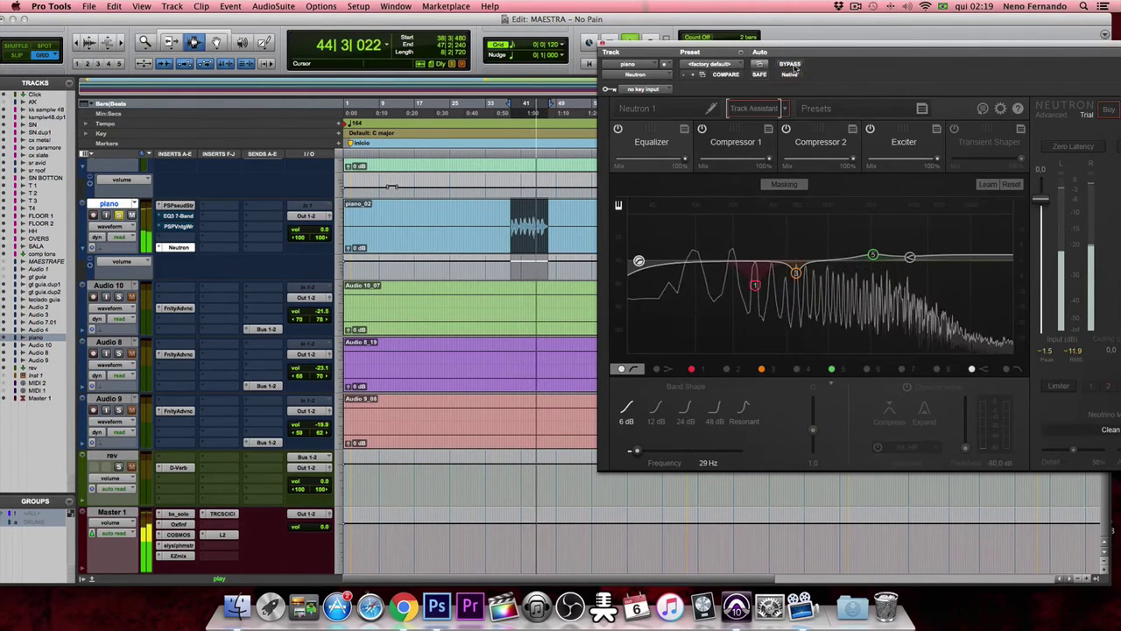
{"action": "key", "text": "space"}
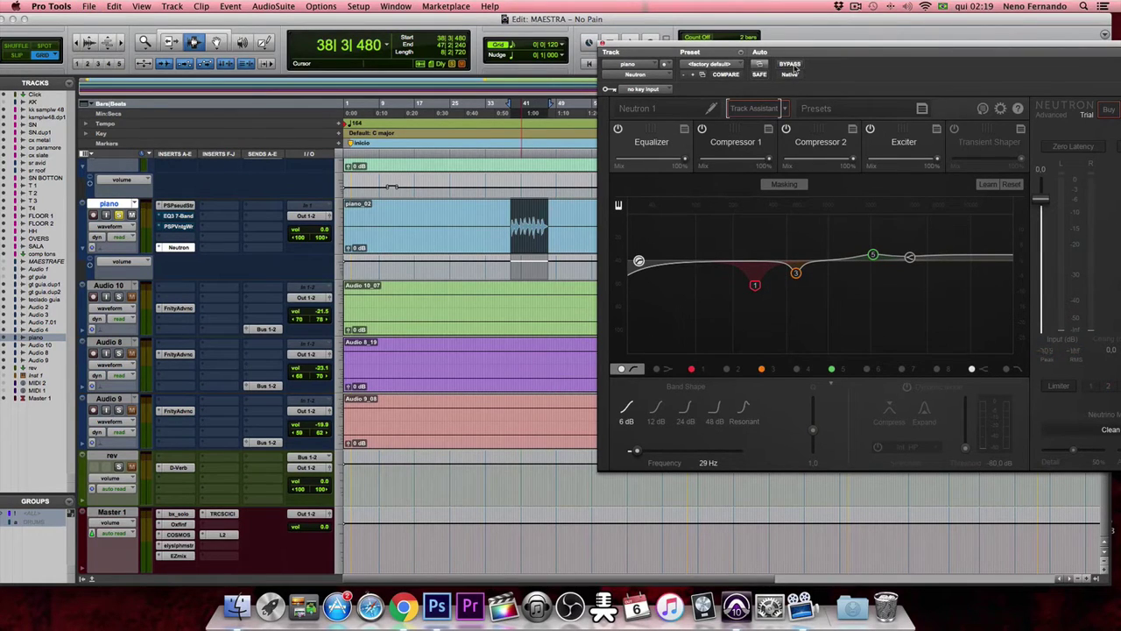
Examine the Track Assistant settings in Neutron's Compressor 1, Compressor 2, Exciter and Equalizer modules.
{"action": "mouse_move", "coordinate": [846, 51]}
{"action": "left_mouse_down"}
{"action": "mouse_move", "coordinate": [872, 41]}
{"action": "mouse_move", "coordinate": [853, 57]}
{"action": "left_mouse_up"}
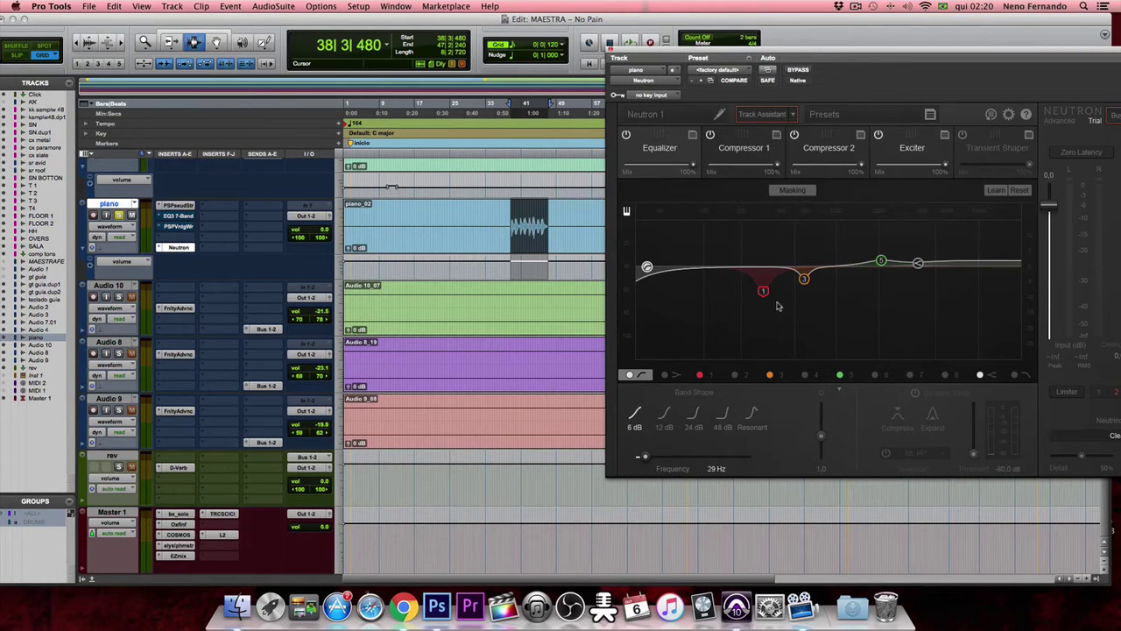
{"action": "left_click", "coordinate": [759, 148]}
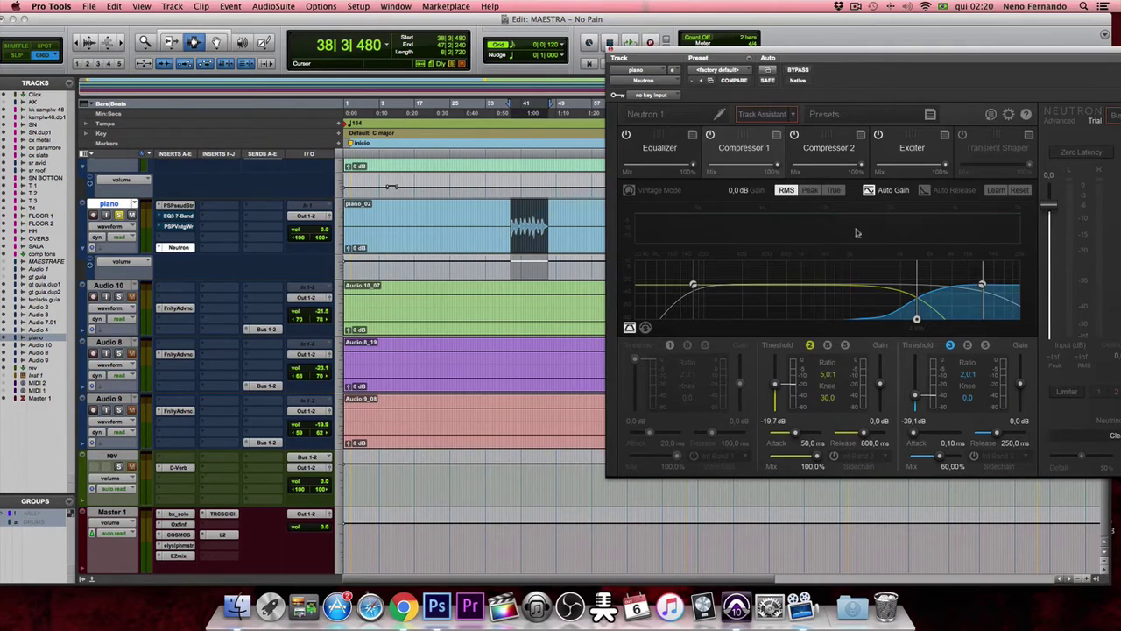
{"action": "left_click", "coordinate": [840, 150]}
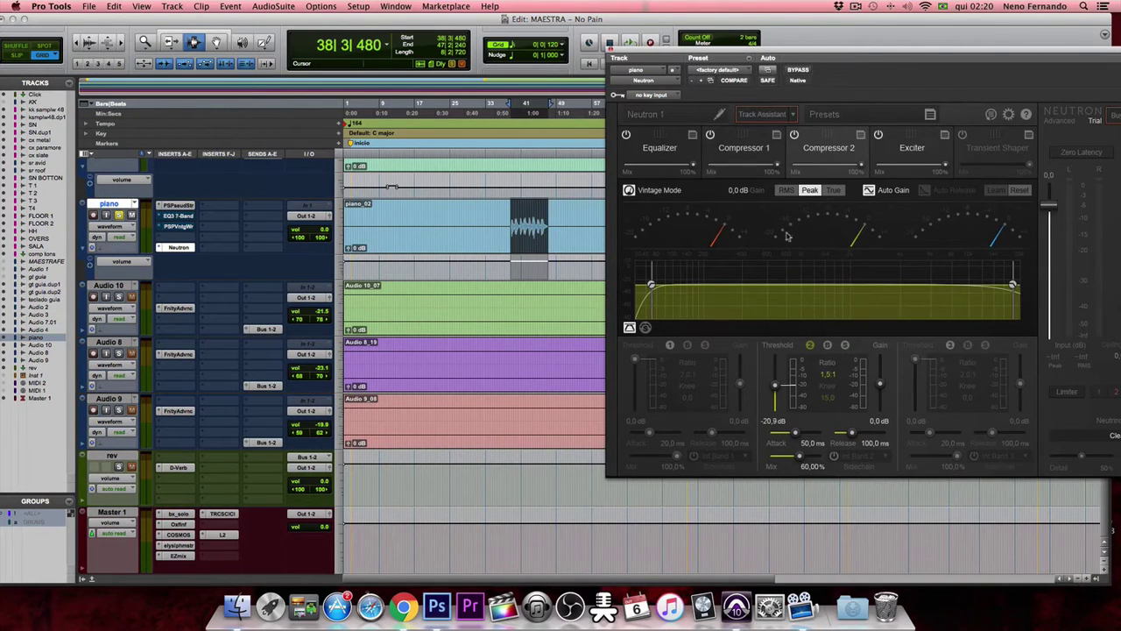
{"action": "left_click", "coordinate": [755, 151]}
{"action": "left_click", "coordinate": [815, 152]}
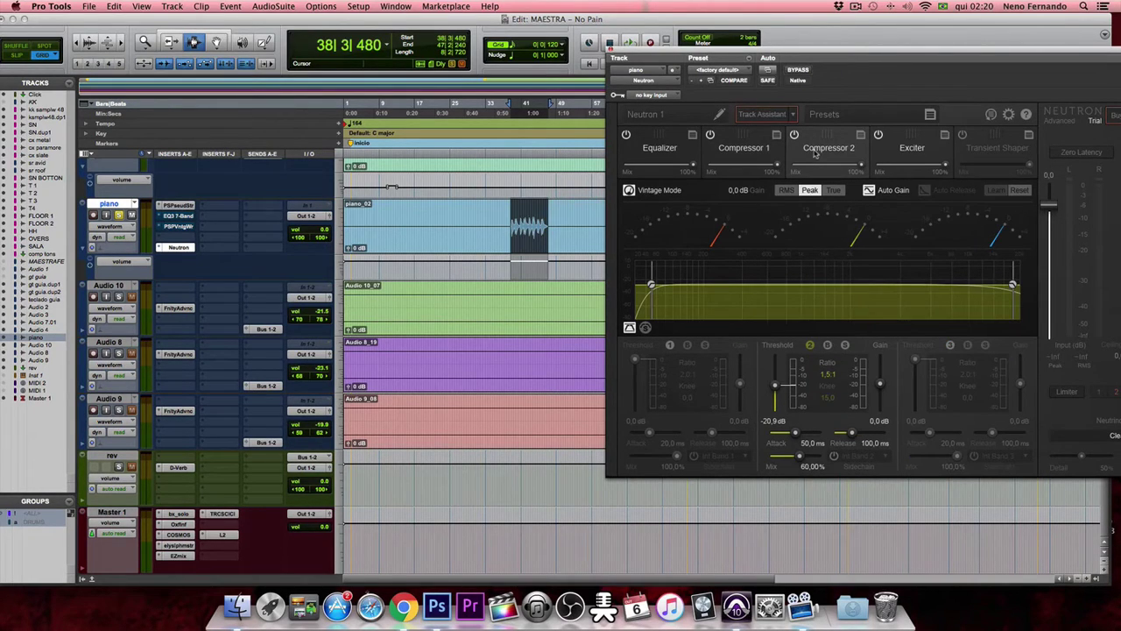
{"action": "left_click", "coordinate": [921, 158]}
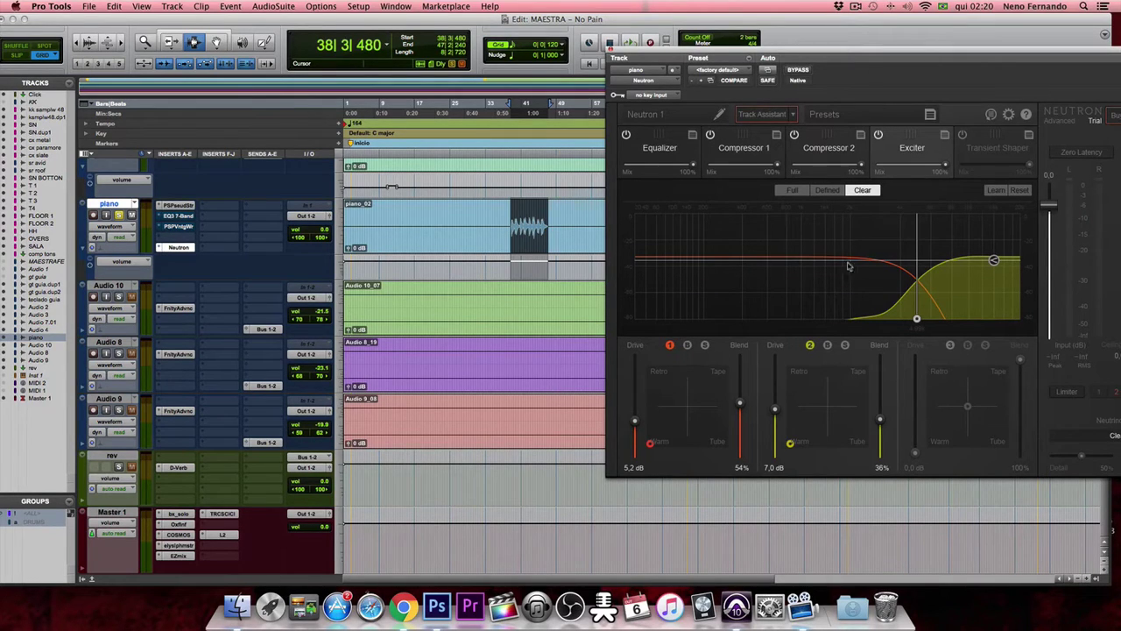
{"action": "left_click", "coordinate": [815, 151]}
{"action": "left_click", "coordinate": [743, 150]}
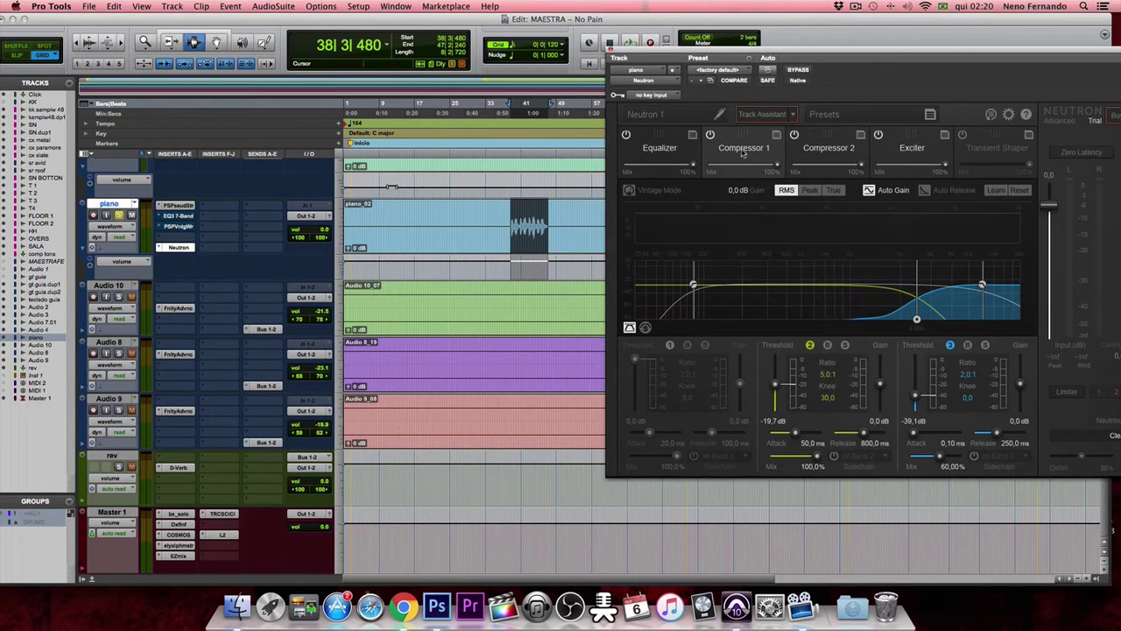
{"action": "left_click", "coordinate": [851, 156]}
{"action": "left_click", "coordinate": [752, 151]}
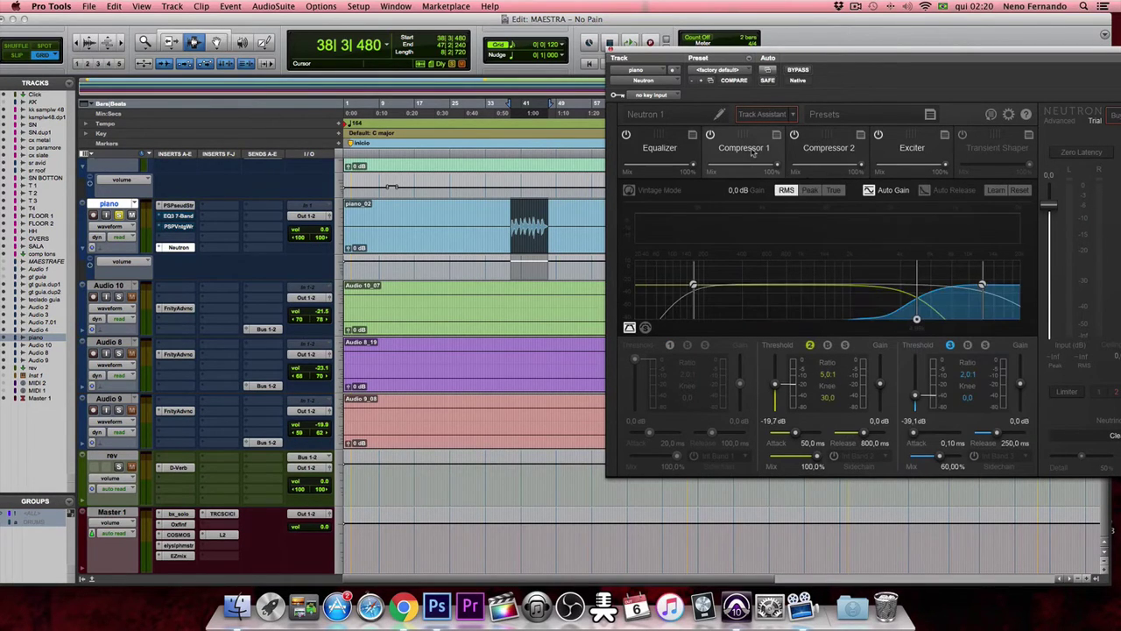
{"action": "left_click", "coordinate": [674, 154]}
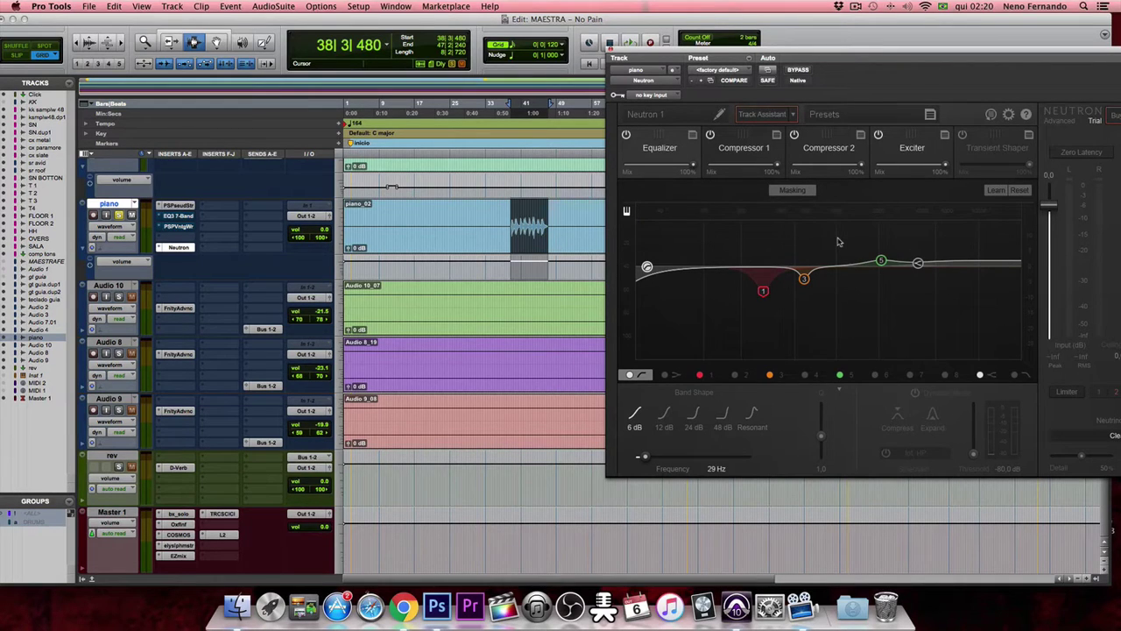
Play the selected piano phrase while bypassing and re-enabling Neutron to compare the processed and unprocessed sound again.
{"action": "key", "text": "space"}
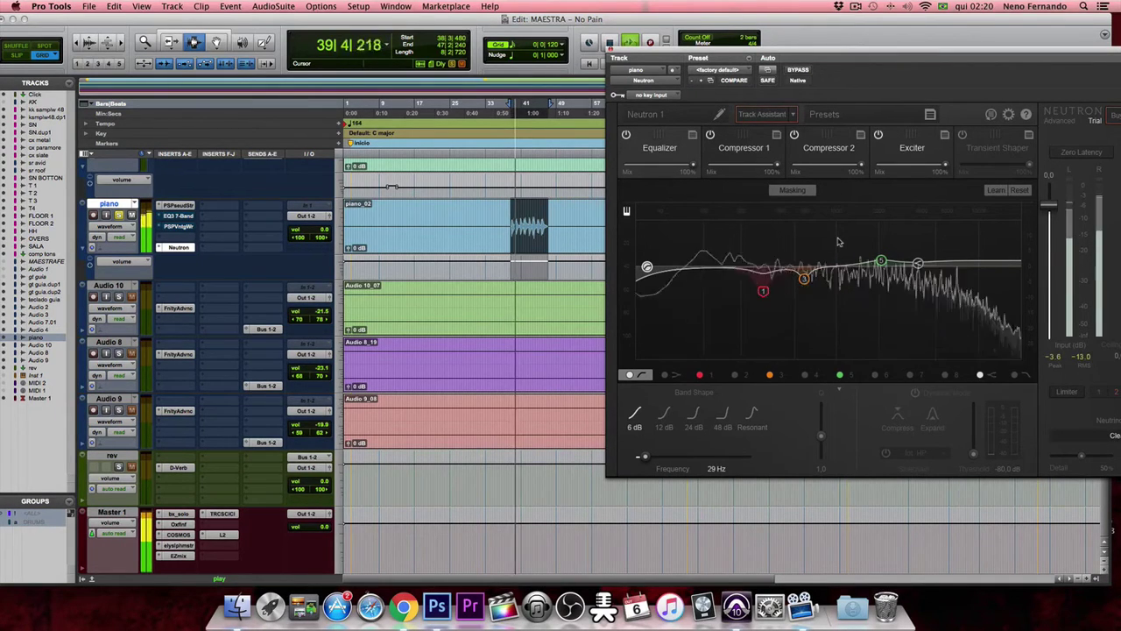
{"action": "key", "text": "space"}
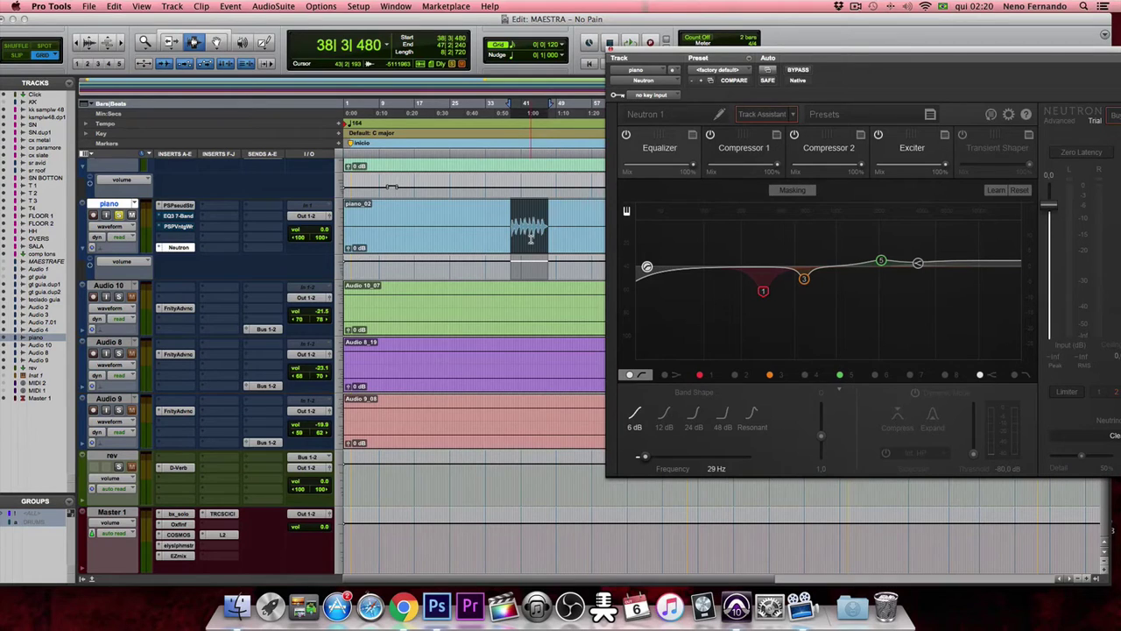
{"action": "key", "text": "space"}
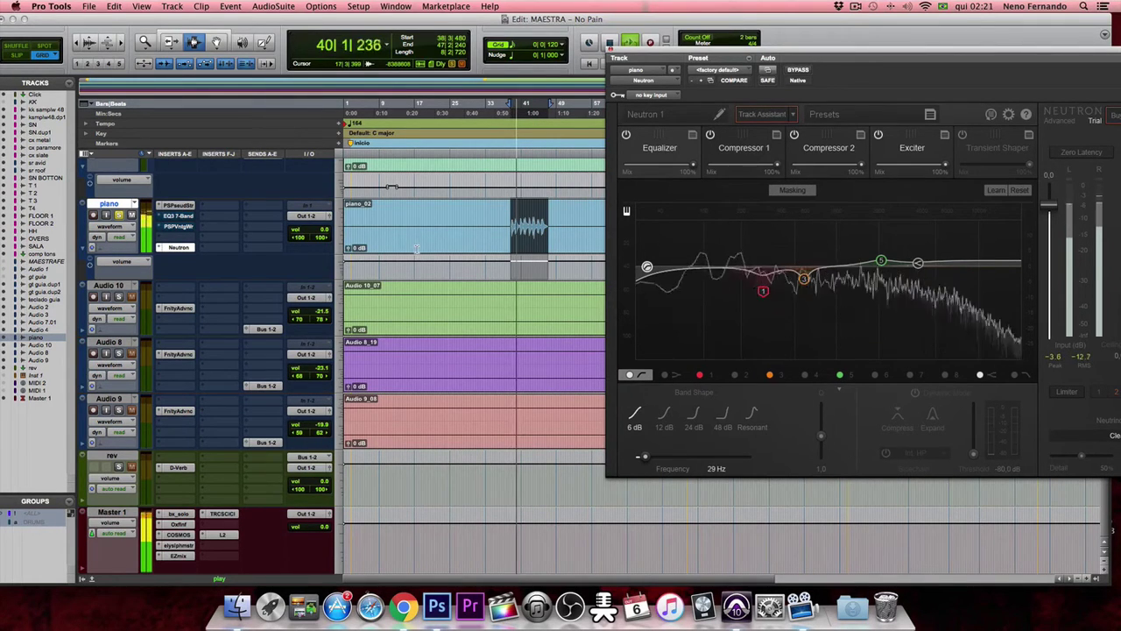
{"action": "left_click", "coordinate": [798, 70]}
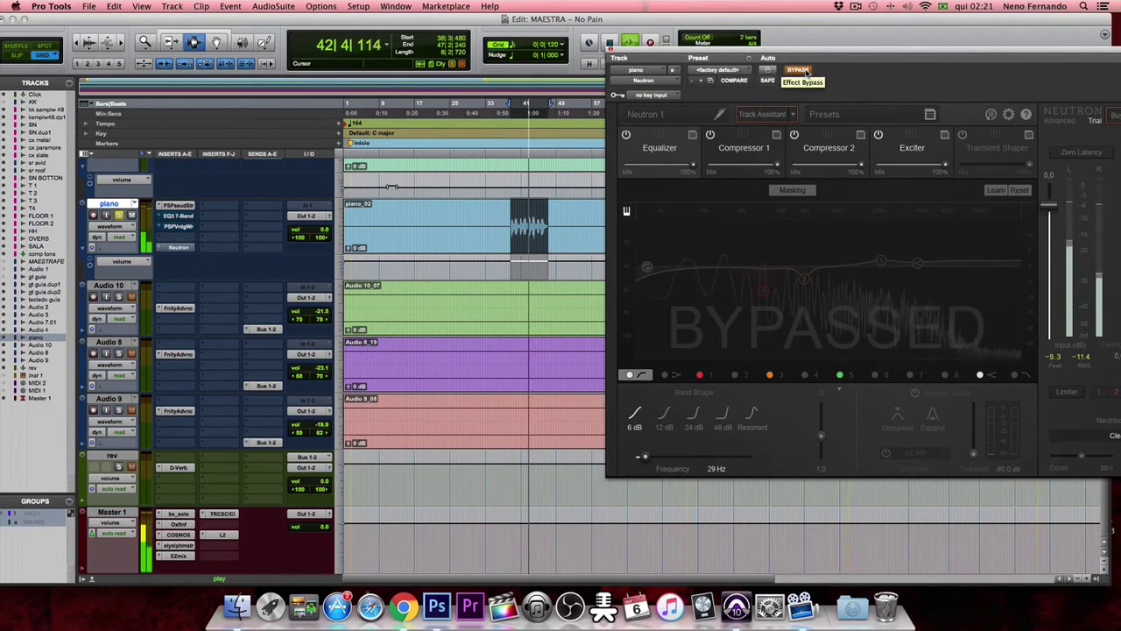
{"action": "left_click", "coordinate": [806, 72]}
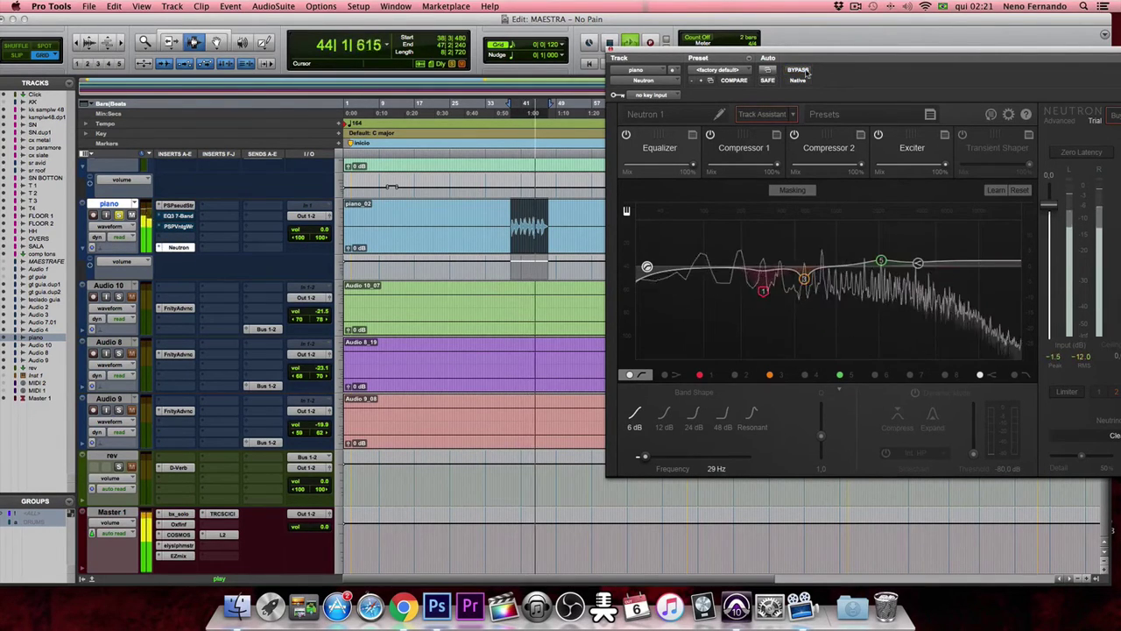
{"action": "left_click", "coordinate": [806, 72]}
{"action": "left_click", "coordinate": [805, 72]}
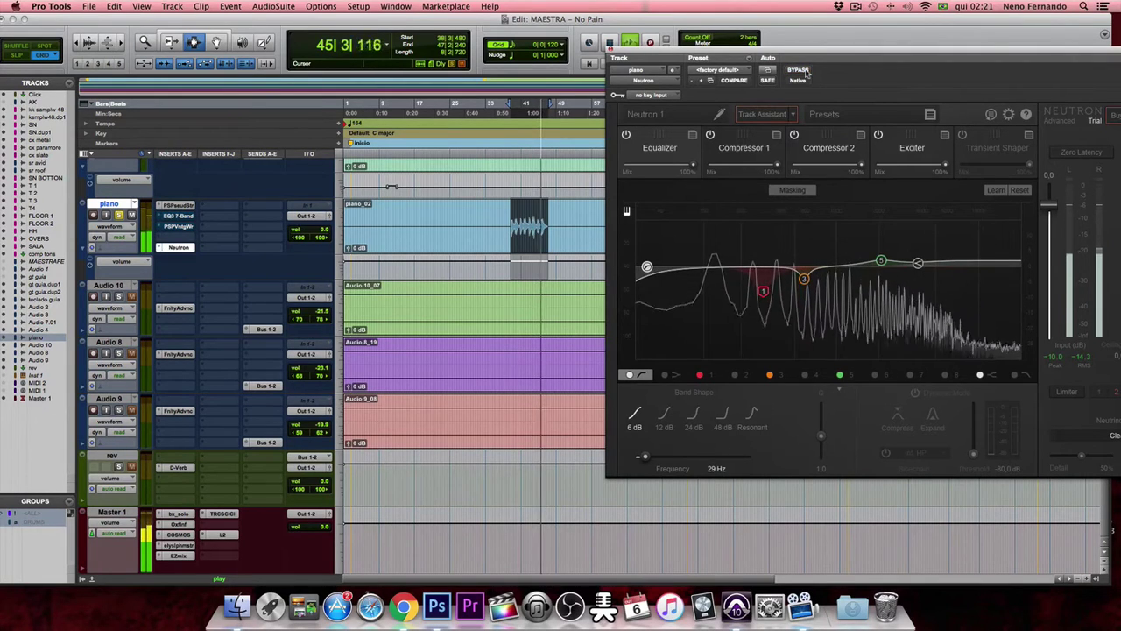
{"action": "key", "text": "space"}
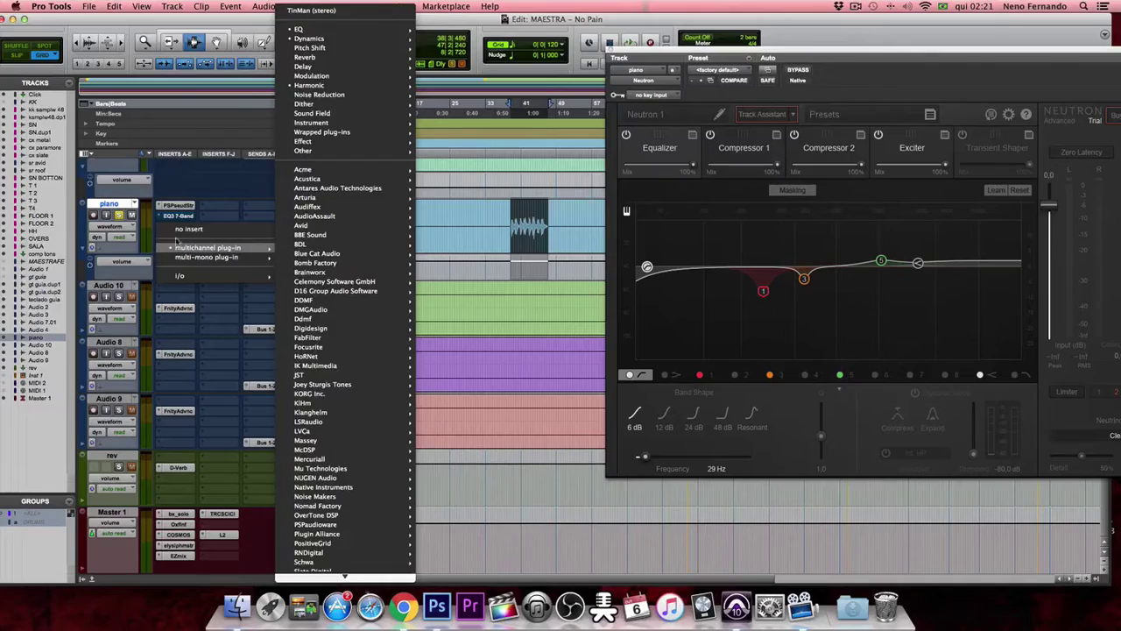
Remove Neutron from the piano track and take its EQ3 7-Band and PSP VintageWarmer inserts out of bypass.
{"action": "left_click", "coordinate": [197, 229]}
{"action": "left_click", "coordinate": [185, 217]}
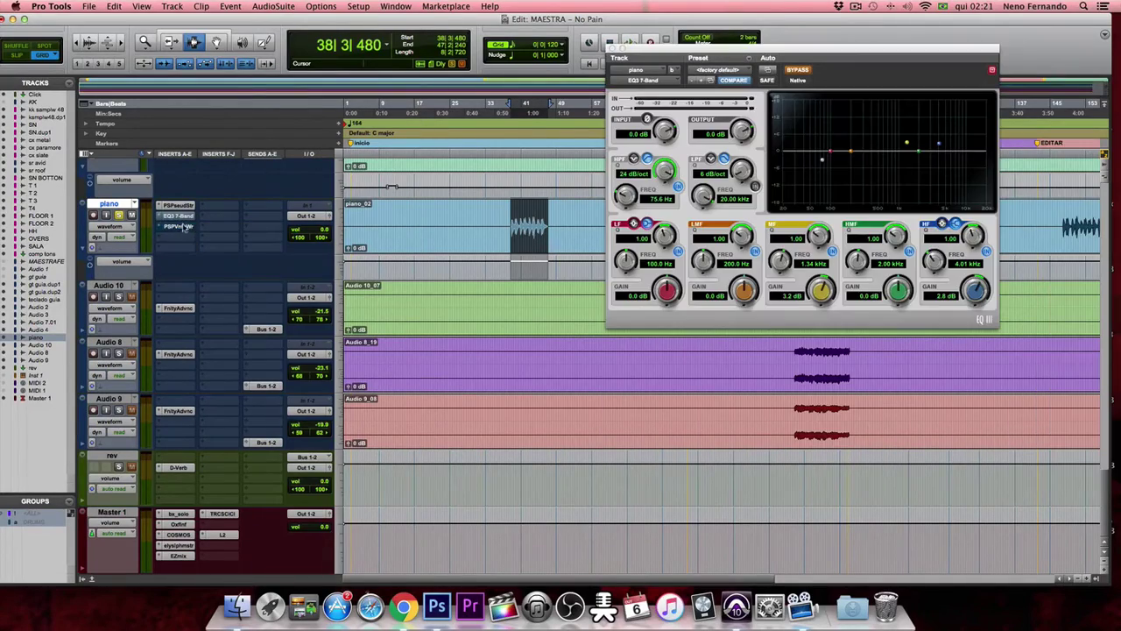
{"action": "left_click", "coordinate": [187, 218]}
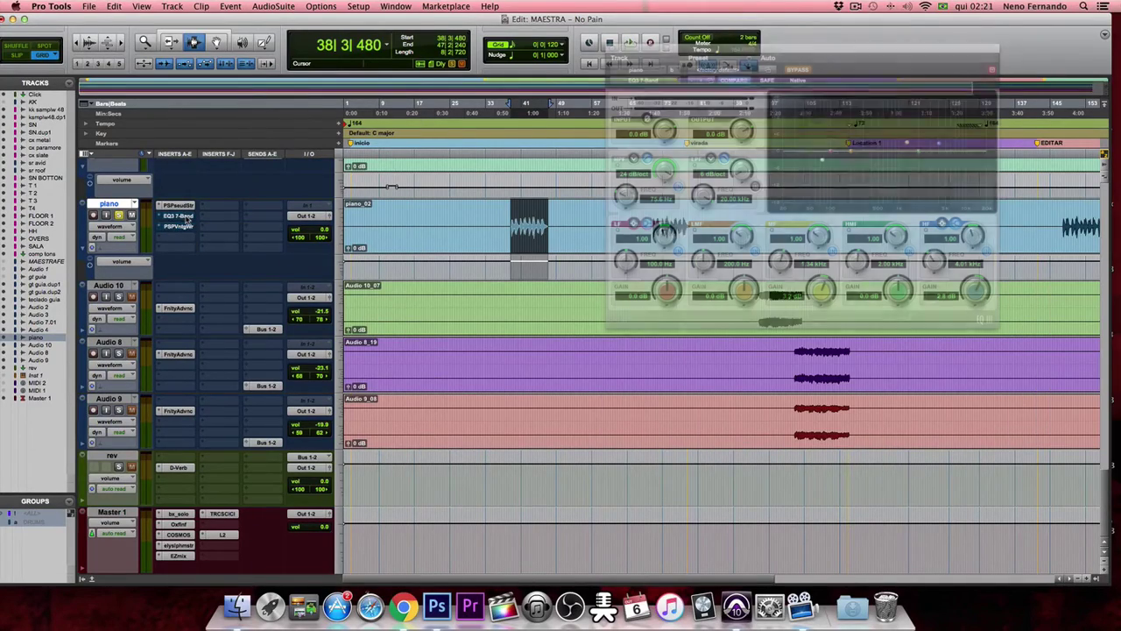
{"action": "left_click", "coordinate": [187, 217]}
{"action": "left_click", "coordinate": [188, 227]}
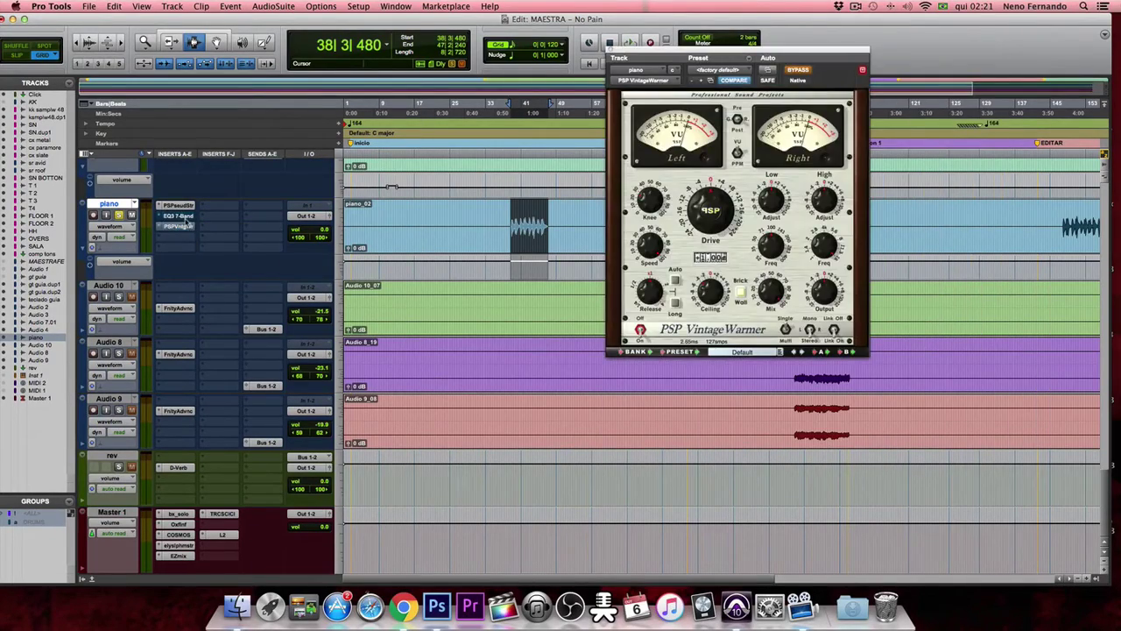
{"action": "left_click", "coordinate": [187, 217]}
{"action": "left_click", "coordinate": [792, 71]}
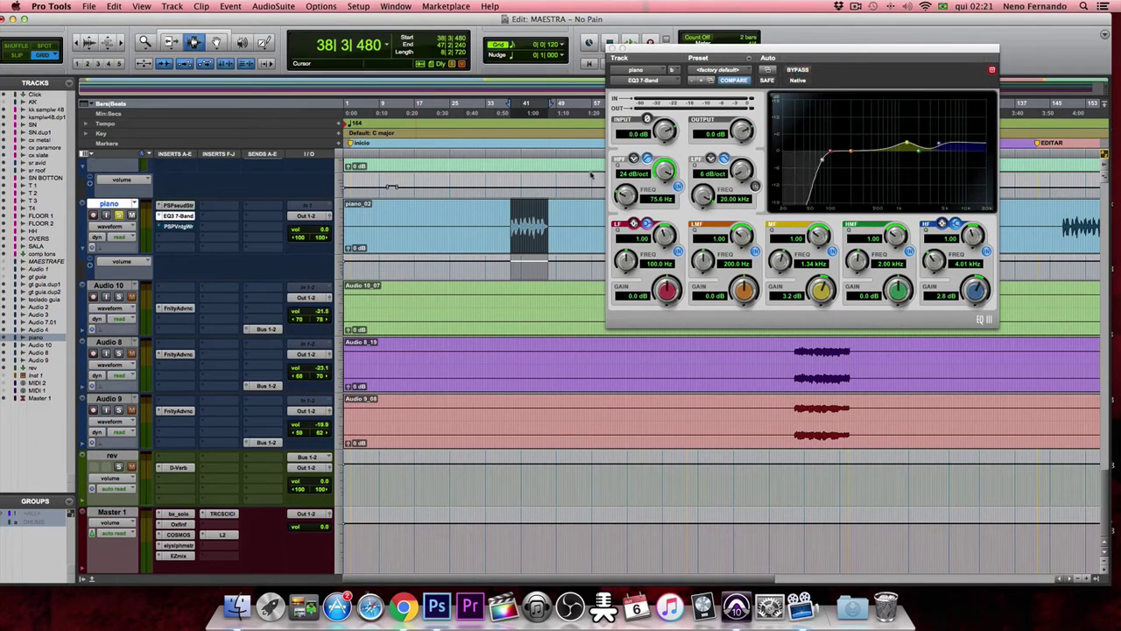
{"action": "left_click", "coordinate": [175, 227]}
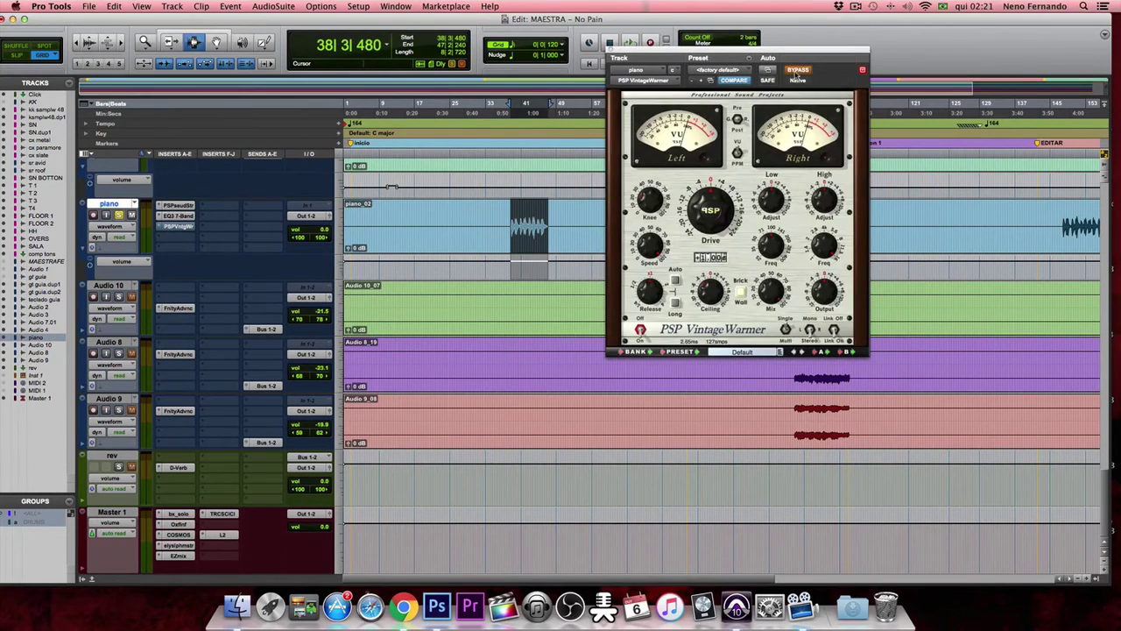
{"action": "left_click", "coordinate": [797, 71]}
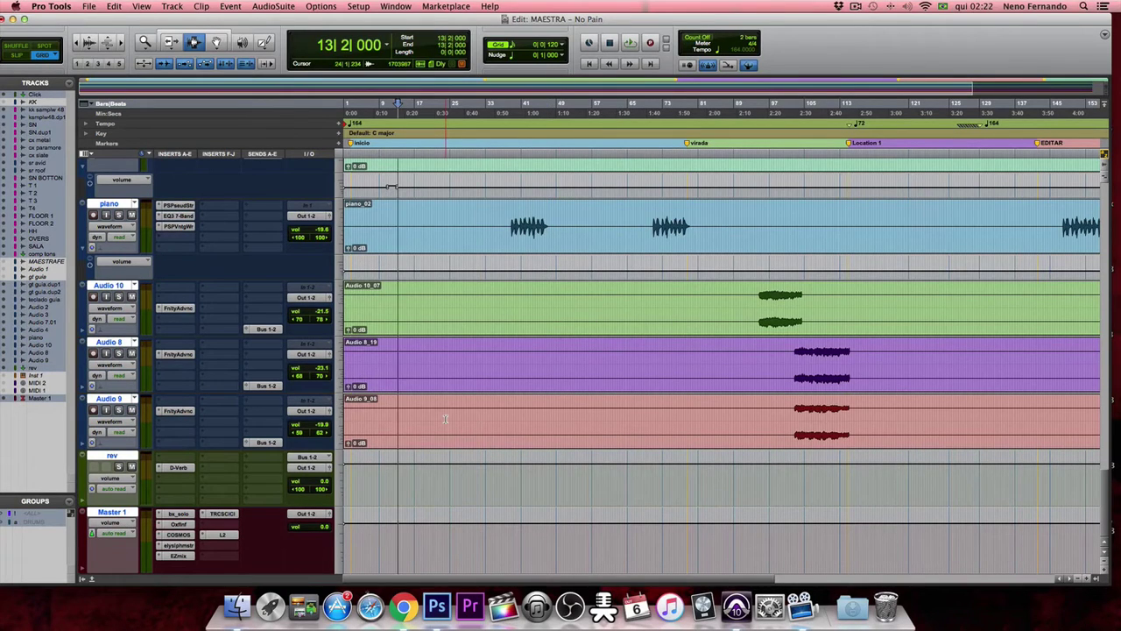
Play the full mix, insert Neutron (stereo) as a multichannel plug-in before L2 on Master 1, and continue without authorizing.
{"action": "key", "text": "space"}
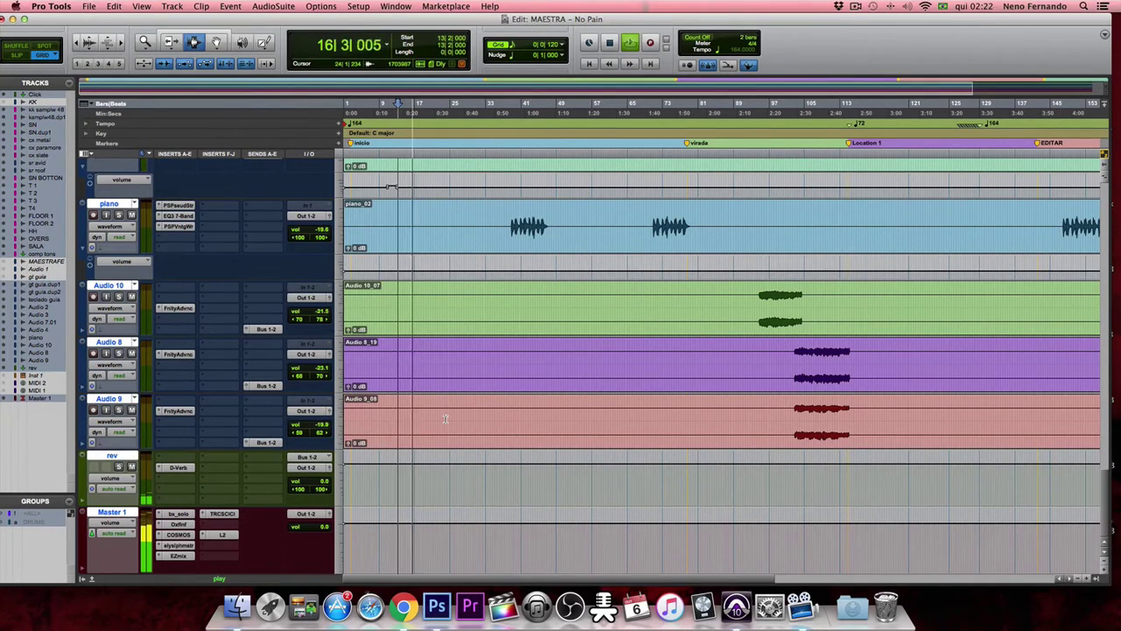
{"action": "left_click", "coordinate": [219, 545]}
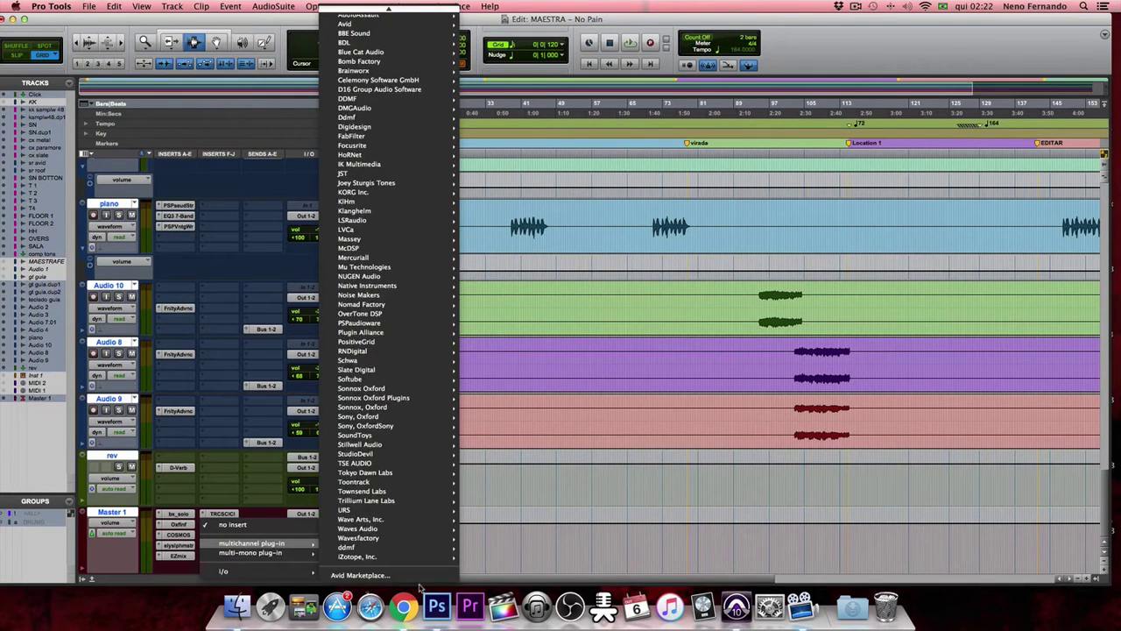
{"action": "mouse_move", "coordinate": [424, 556]}
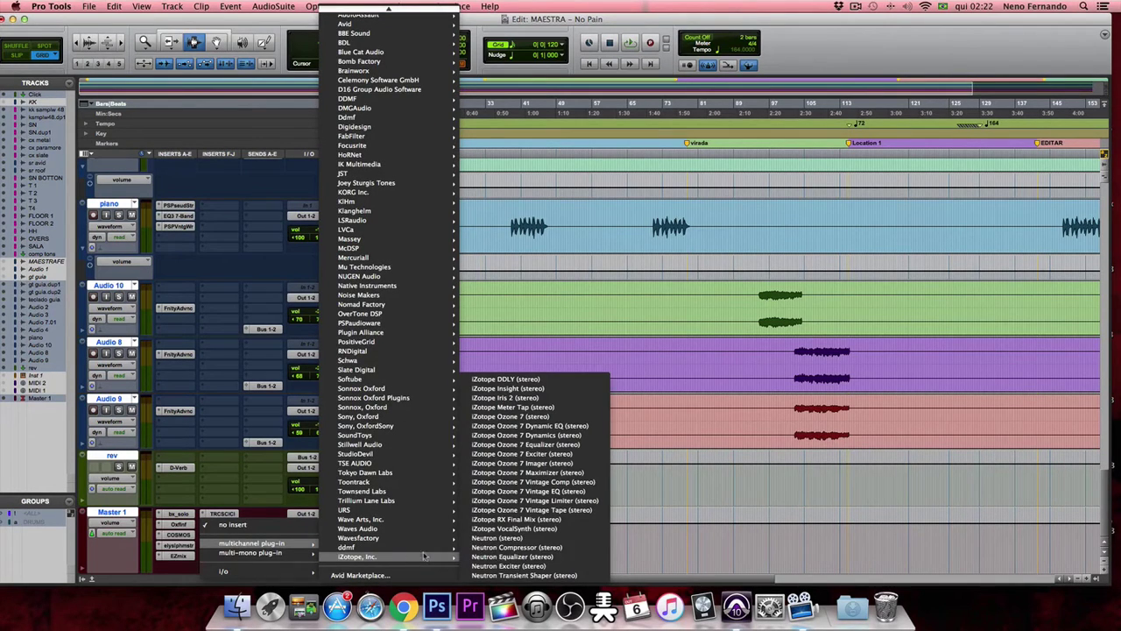
{"action": "left_click", "coordinate": [566, 538]}
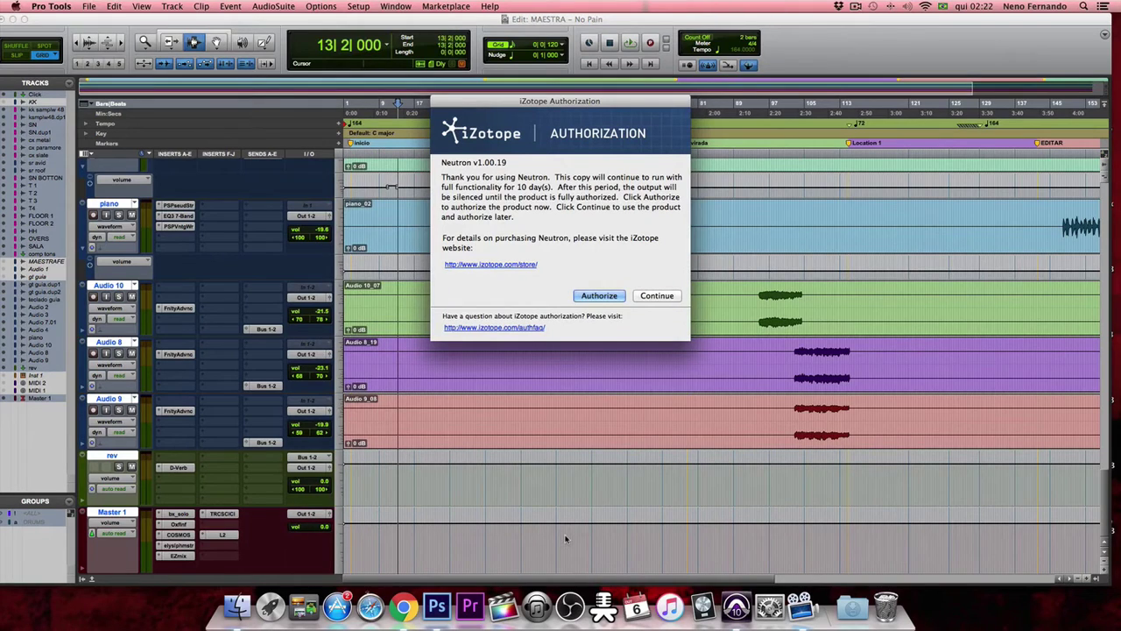
{"action": "left_click", "coordinate": [671, 295]}
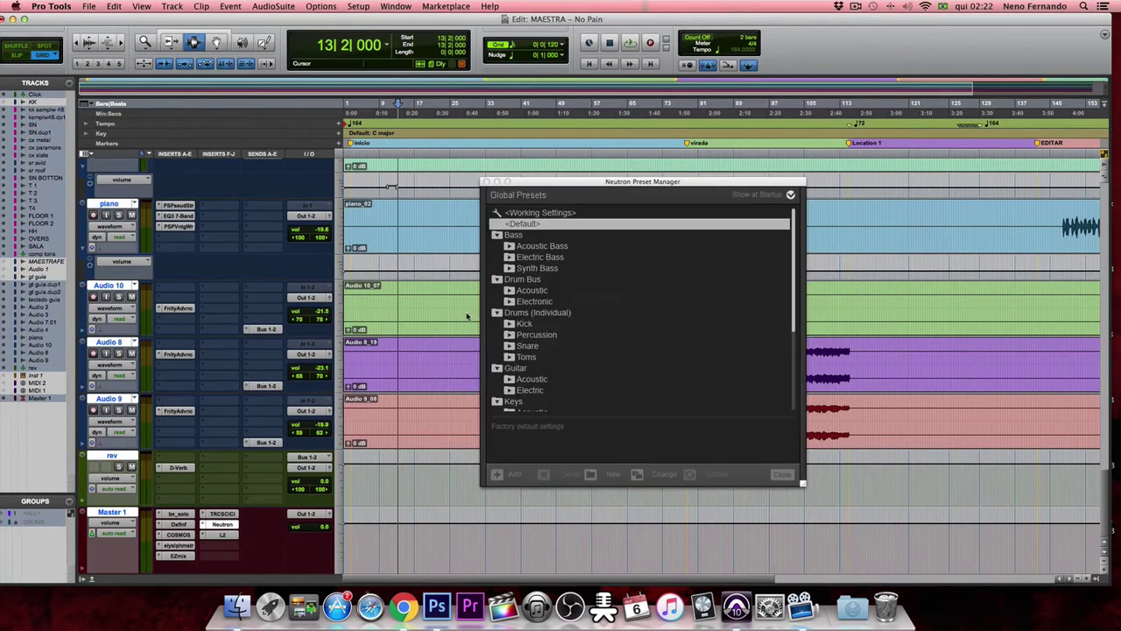
Dismiss Neutron's preset manager and run Track Assistant on Master 1 with the full mix playing.
{"action": "left_click", "coordinate": [487, 182]}
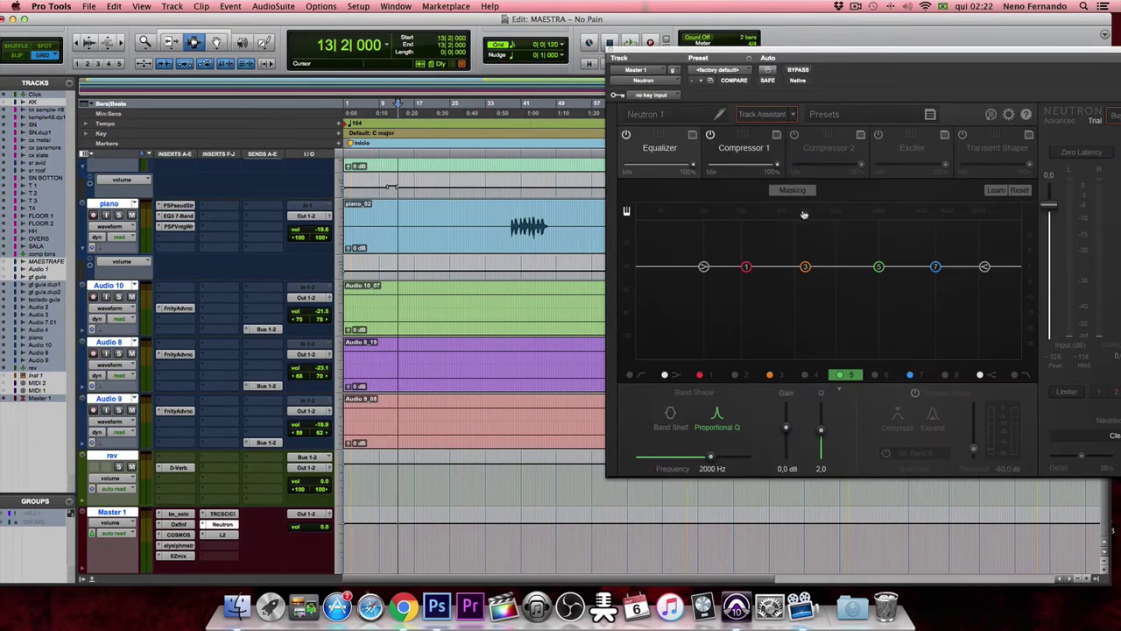
{"action": "left_click", "coordinate": [777, 114]}
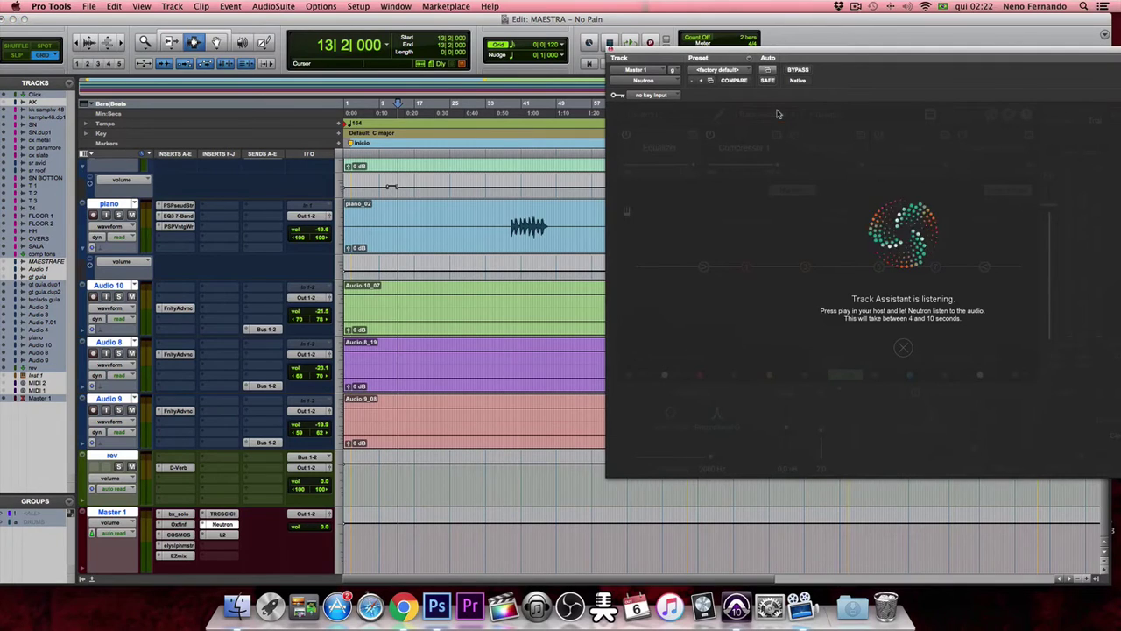
{"action": "key", "text": "space"}
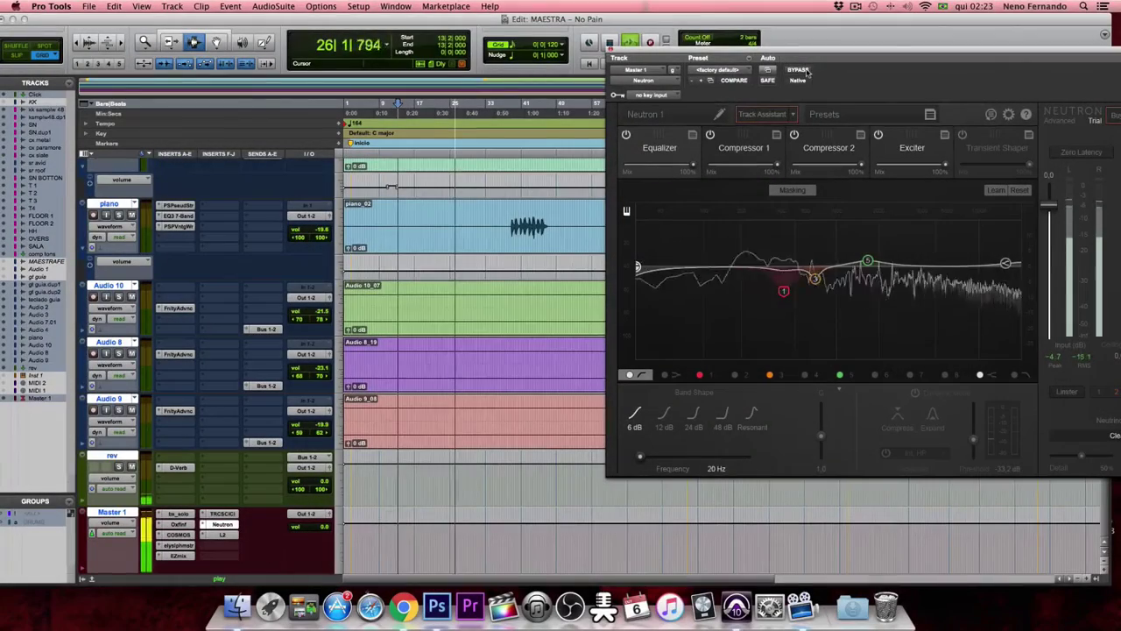
Bypass and re-enable Neutron on Master 1 during playback to compare the mix with and without processing.
{"action": "left_click", "coordinate": [799, 71]}
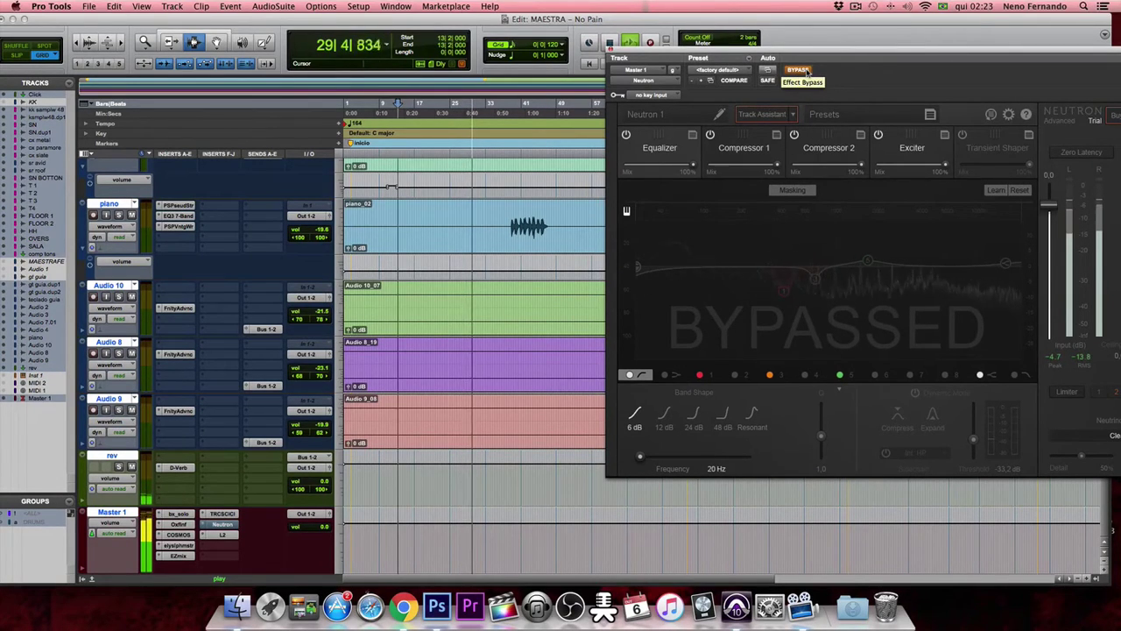
{"action": "left_click", "coordinate": [807, 73]}
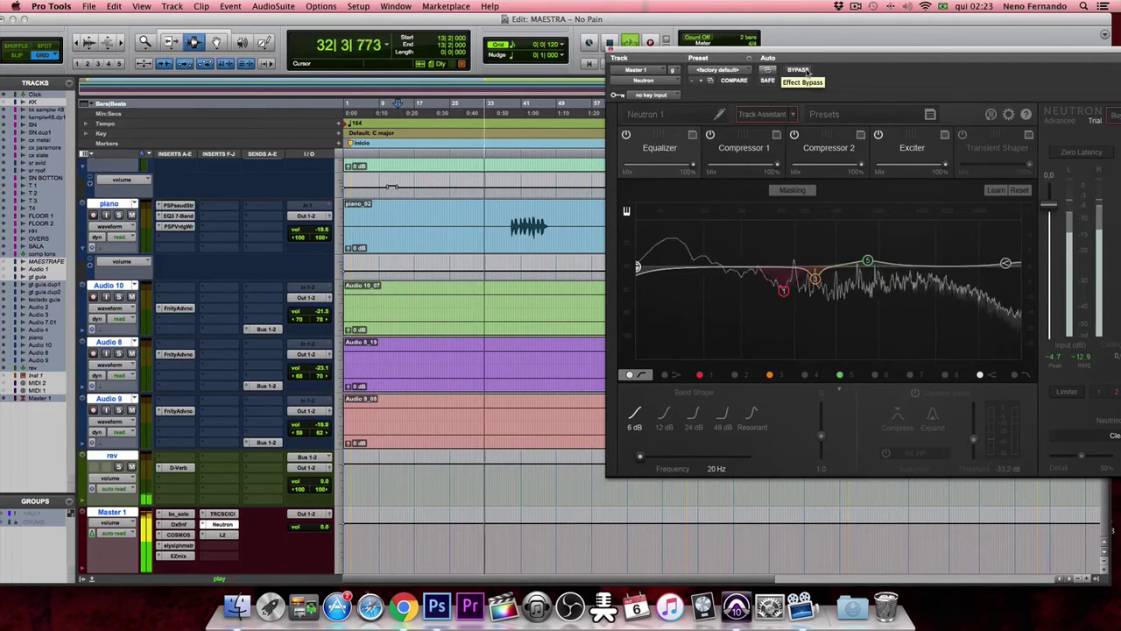
{"action": "left_click", "coordinate": [807, 73]}
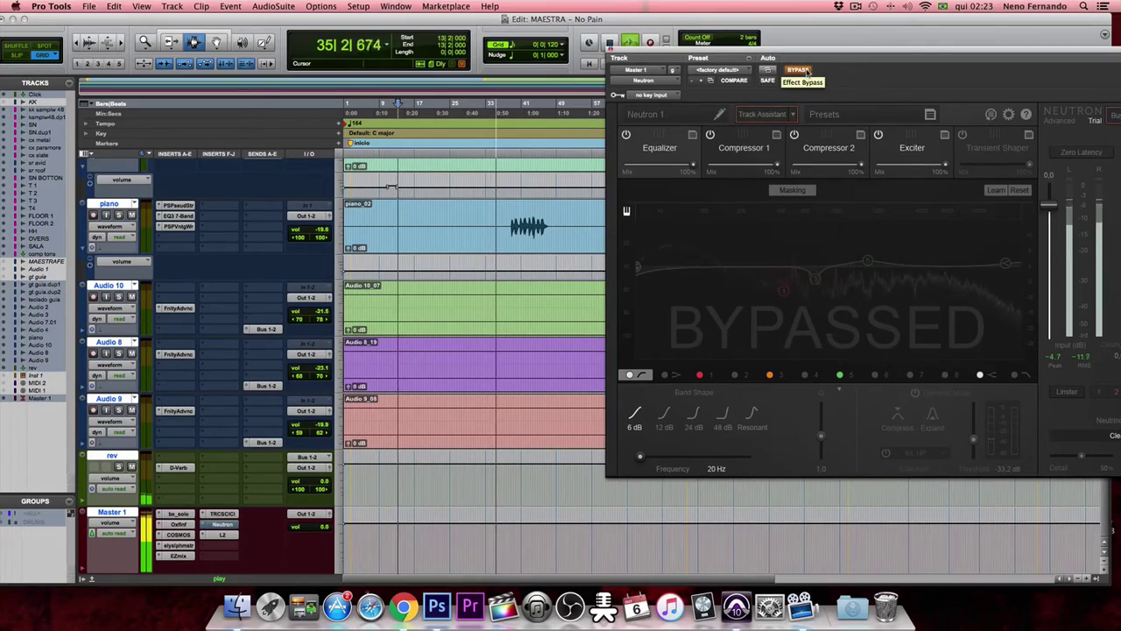
{"action": "left_click", "coordinate": [807, 73]}
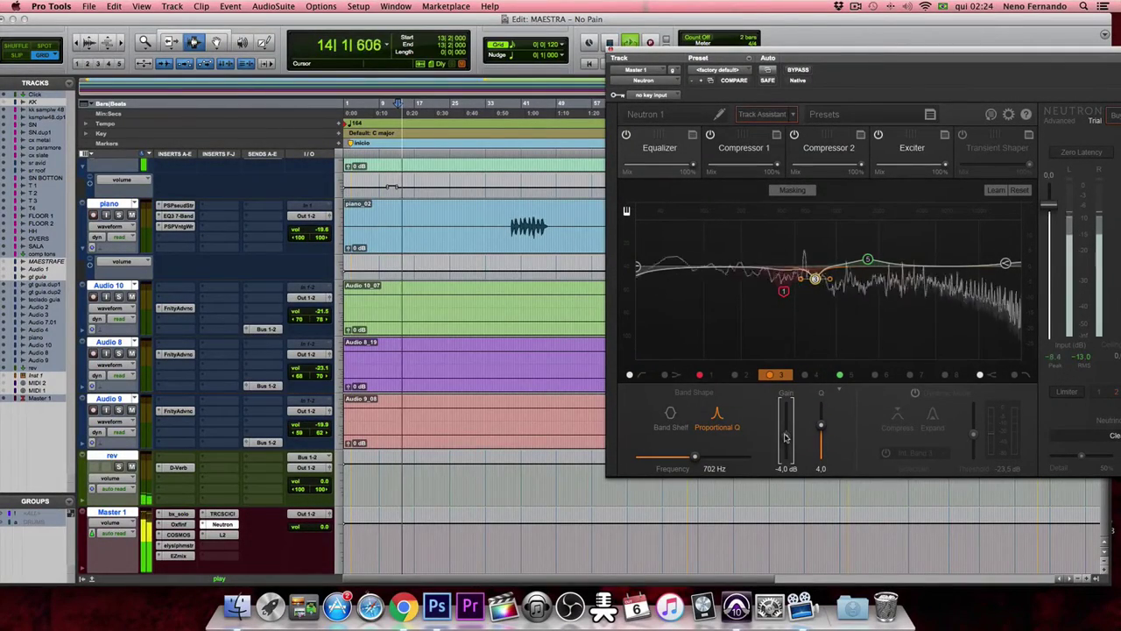
Set the gain of Neutron's Equalizer band 3 at 702 Hz to -3.7 dB while listening to the mix.
{"action": "left_click_drag", "start_coordinate": [785, 403], "coordinate": [785, 375]}
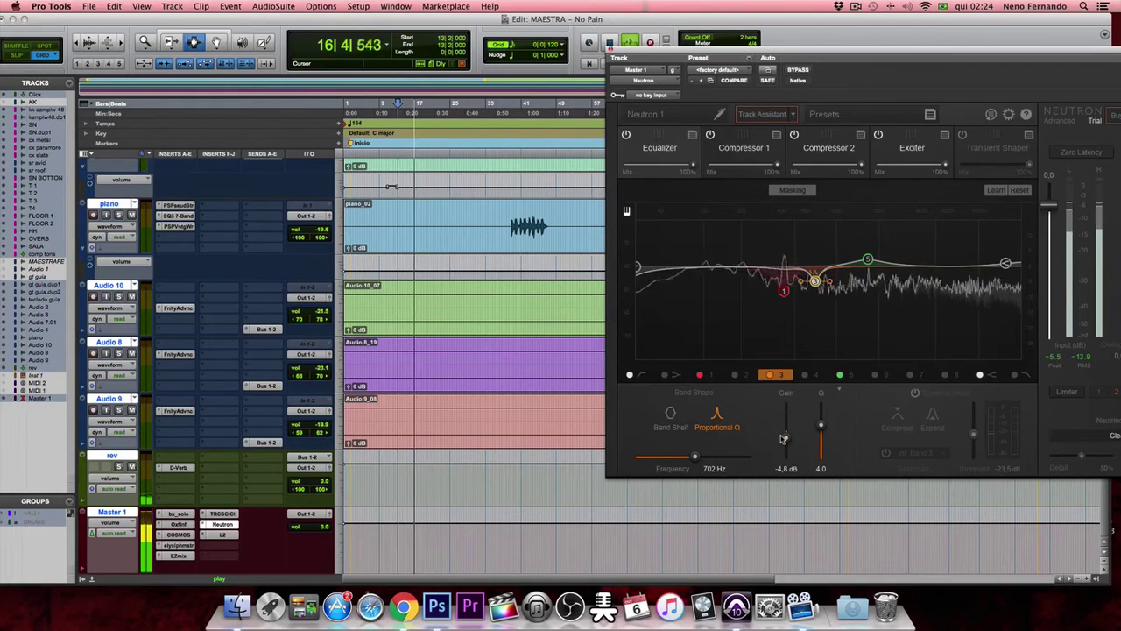
{"action": "left_click_drag", "start_coordinate": [784, 438], "coordinate": [784, 435]}
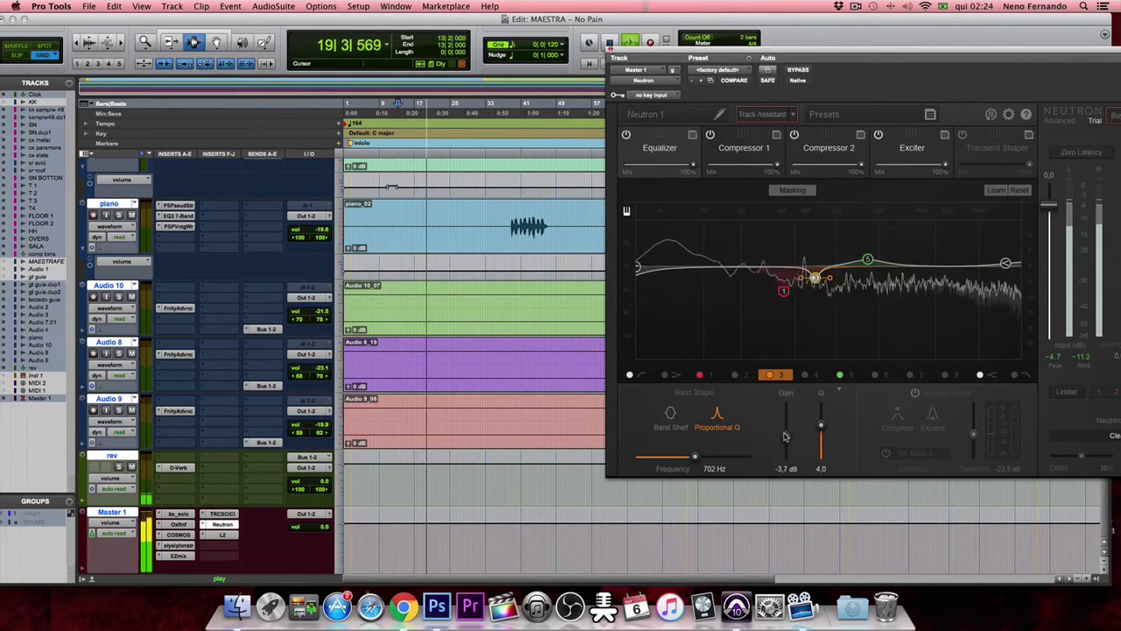
{"action": "key", "text": "space"}
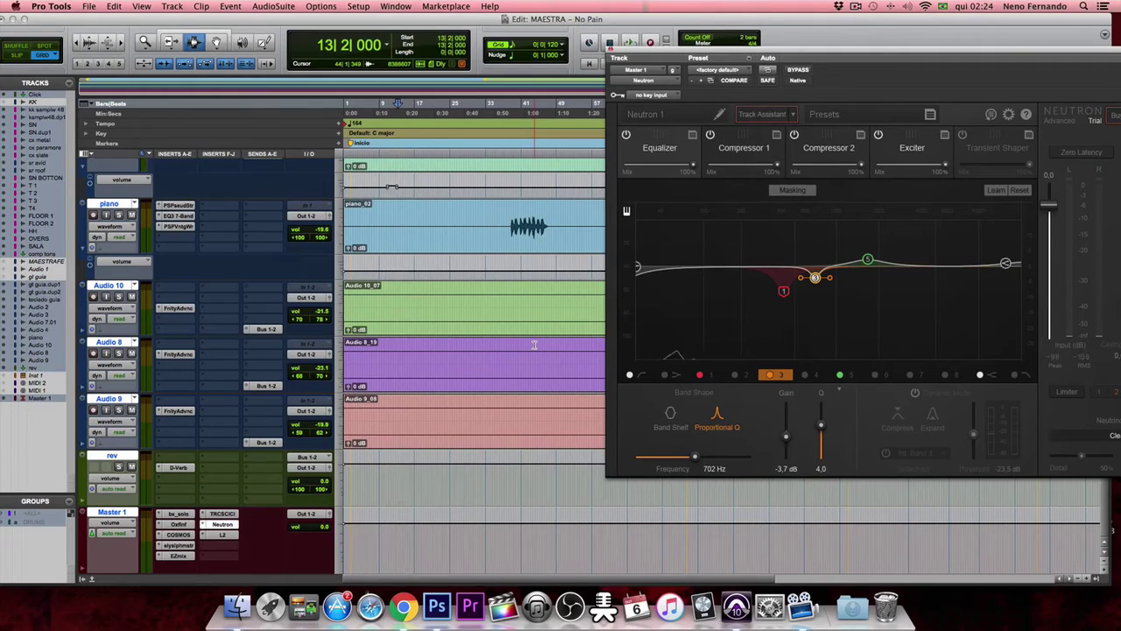
Set the gain of Equalizer band 1 at 416 Hz to -8.4 dB while listening to the mix.
{"action": "left_click", "coordinate": [784, 293]}
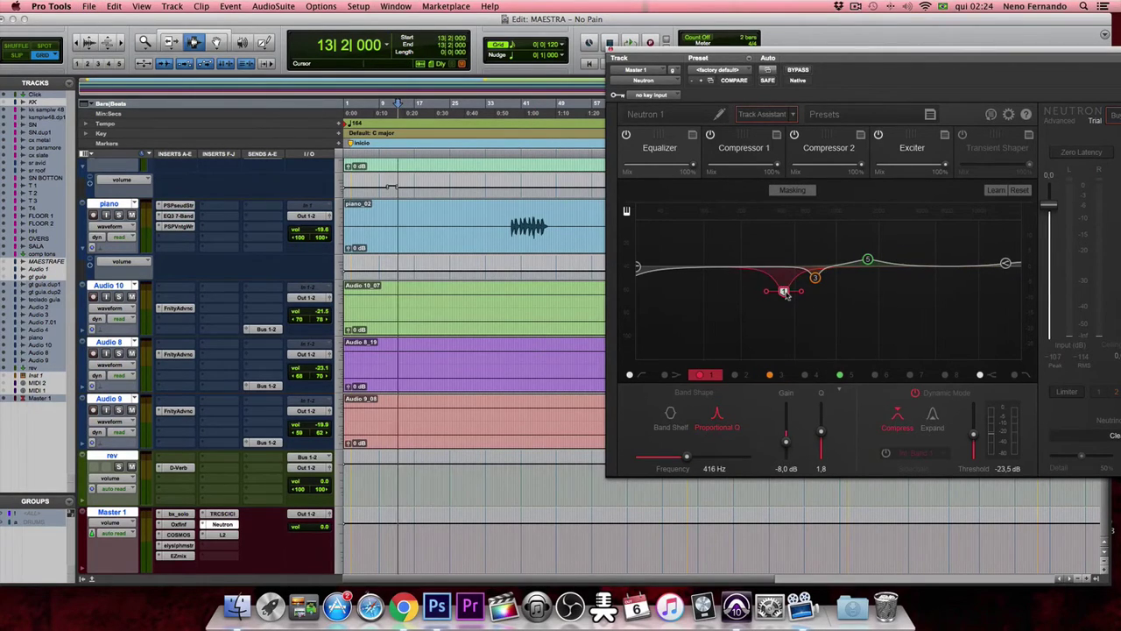
{"action": "key", "text": "space"}
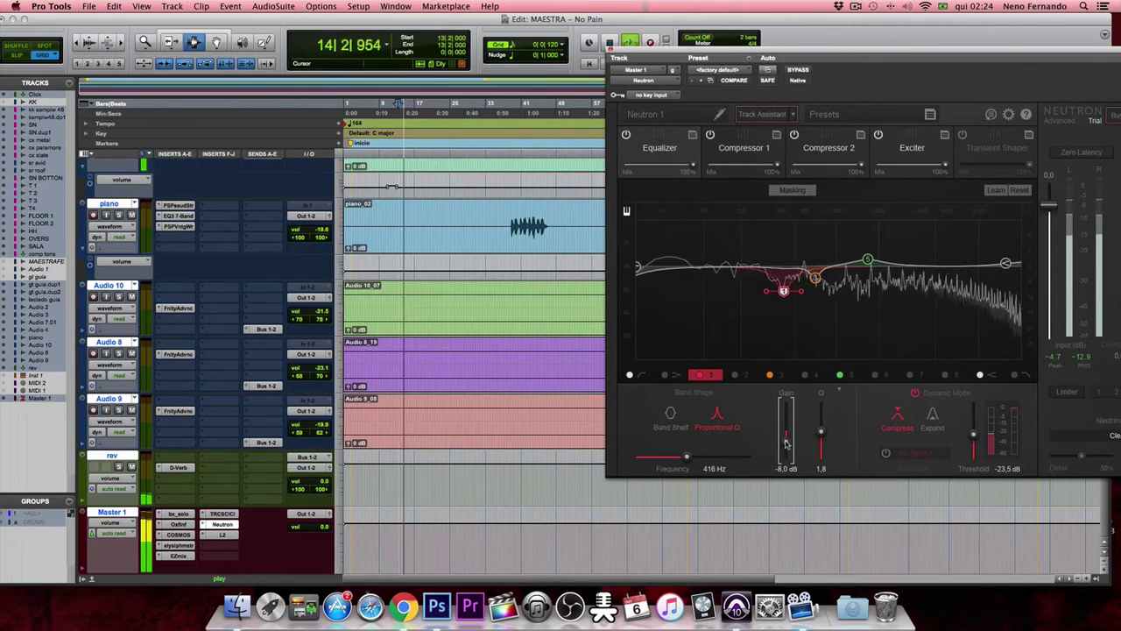
{"action": "mouse_move", "coordinate": [786, 444]}
{"action": "left_mouse_down"}
{"action": "mouse_move", "coordinate": [786, 402]}
{"action": "mouse_move", "coordinate": [785, 444]}
{"action": "left_mouse_up"}
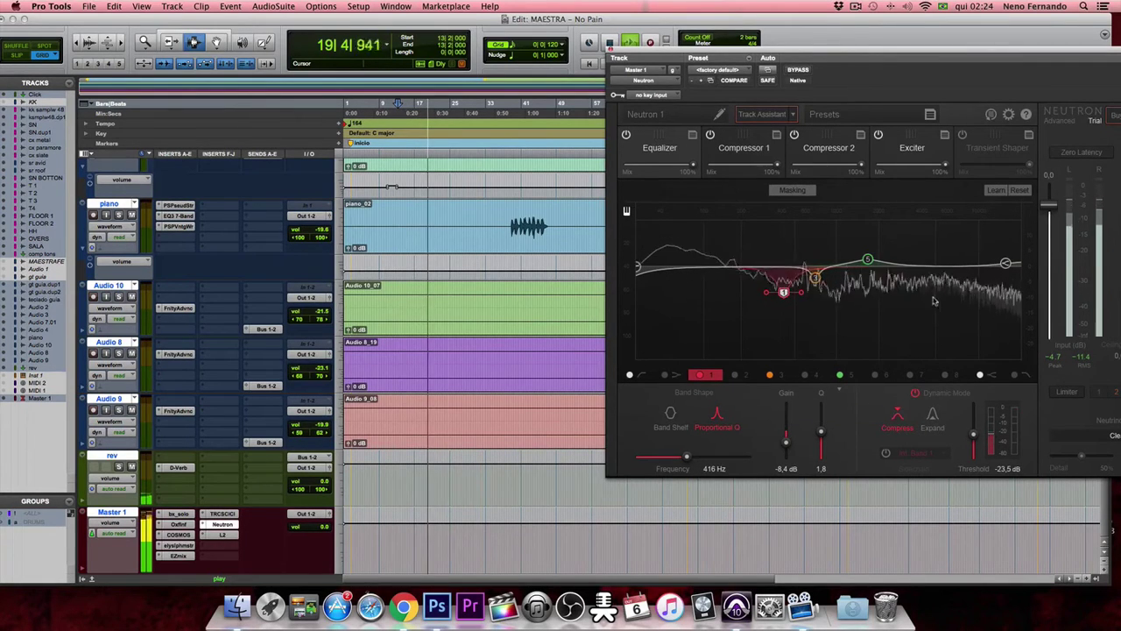
{"action": "key", "text": "space"}
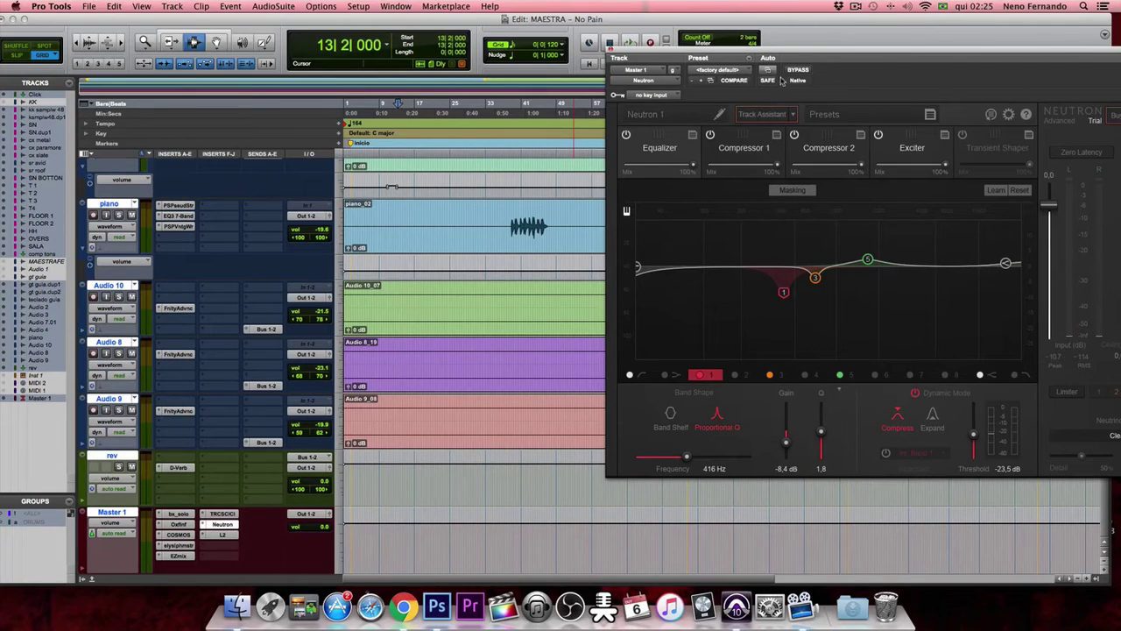
Reposition the Neutron window to show it completely and compare the bypassed and processed mix during playback.
{"action": "left_click_drag", "start_coordinate": [789, 55], "coordinate": [669, 92]}
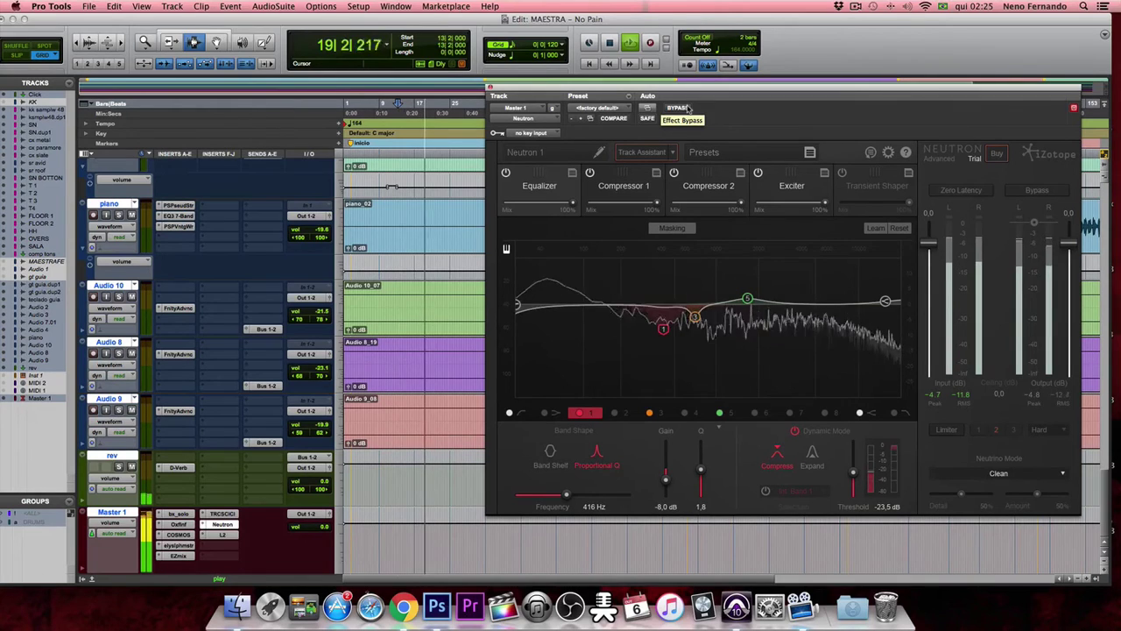
{"action": "left_click", "coordinate": [679, 107]}
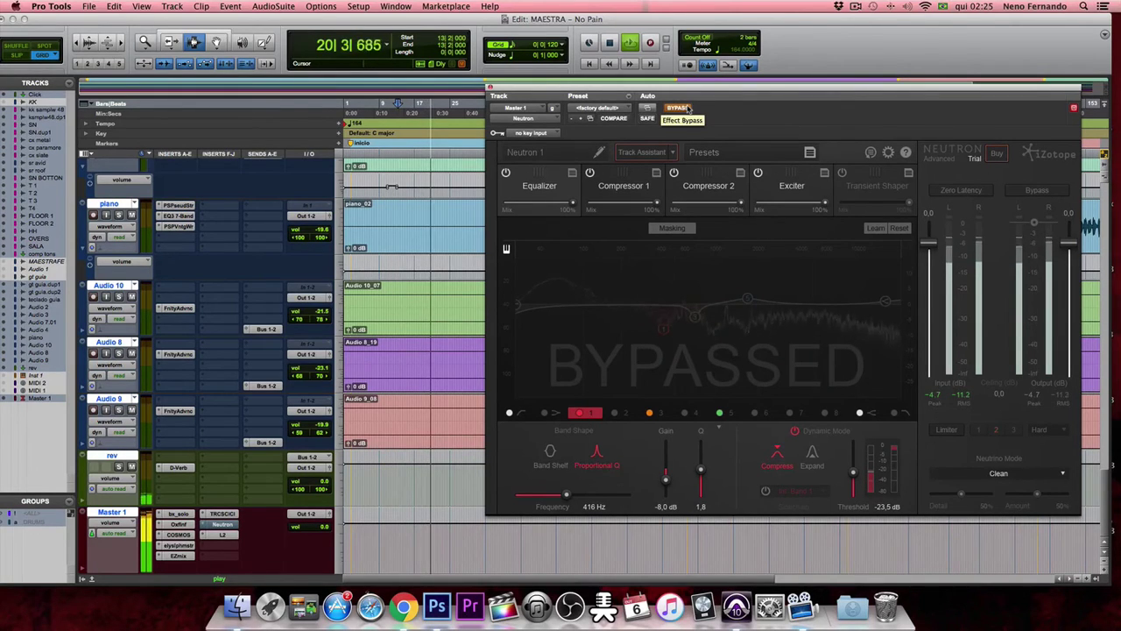
{"action": "left_click", "coordinate": [680, 107]}
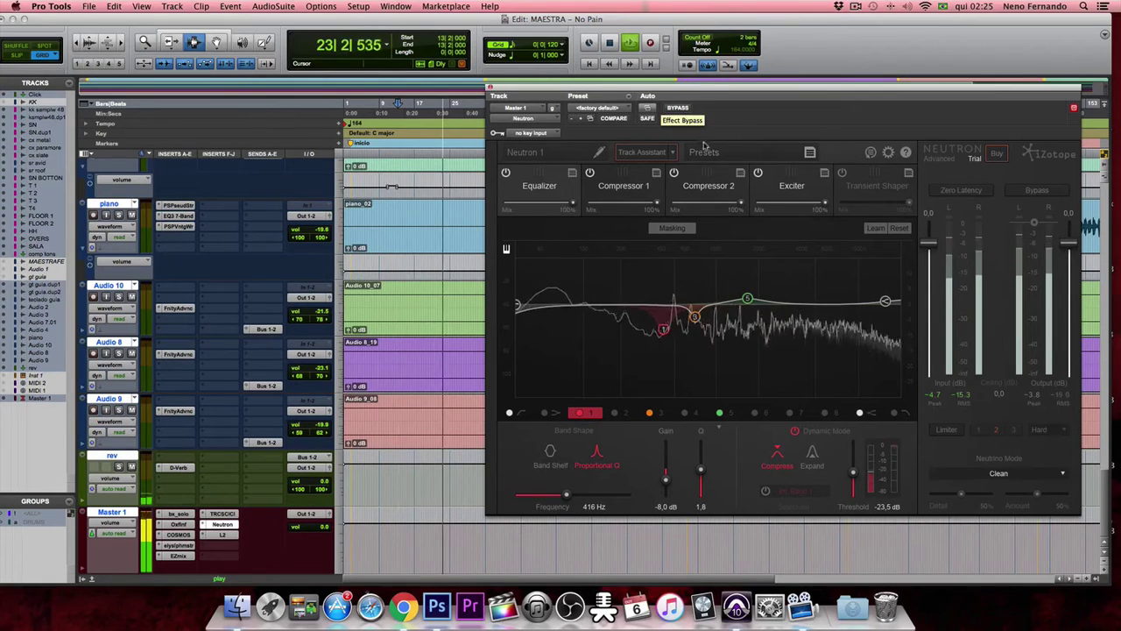
{"action": "key", "text": "space"}
Play the full mix with Neutron active on Master 1 and bring the drum tracks into view.
{"action": "mouse_move", "coordinate": [663, 331]}
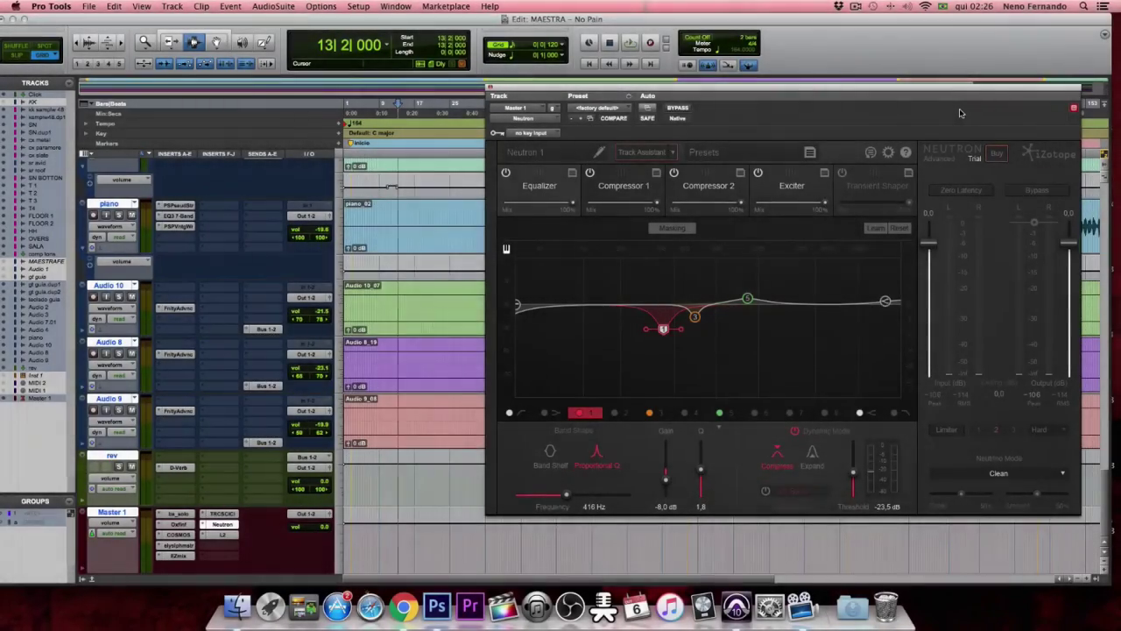
{"action": "key", "text": "space"}
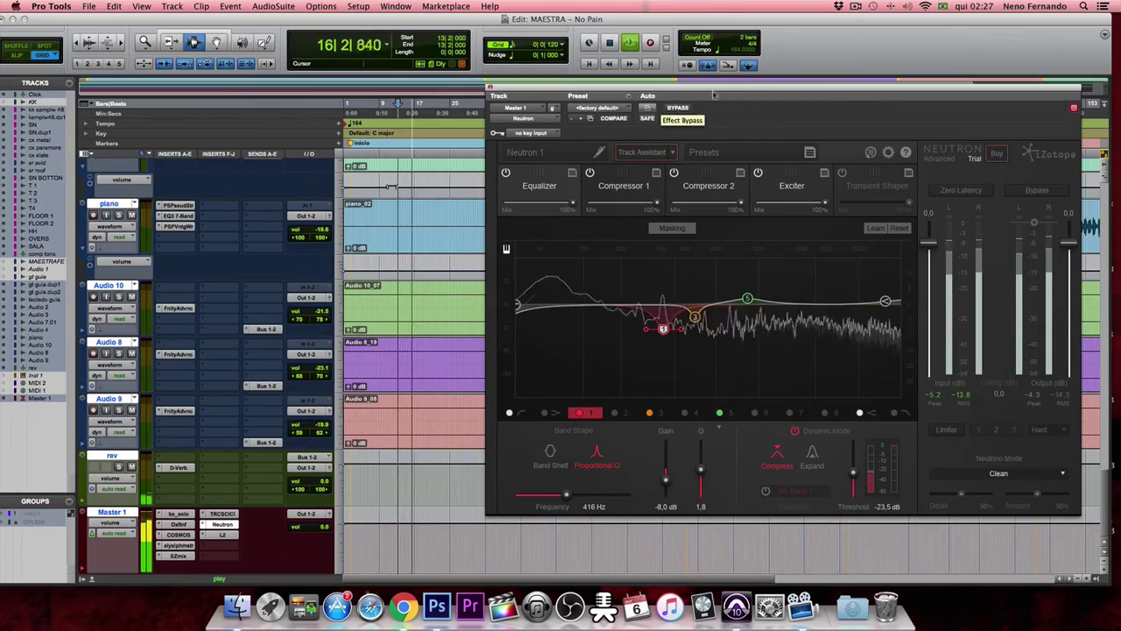
{"action": "scroll", "coordinate": [410, 288], "scroll_direction": "up", "scroll_amount": 15}
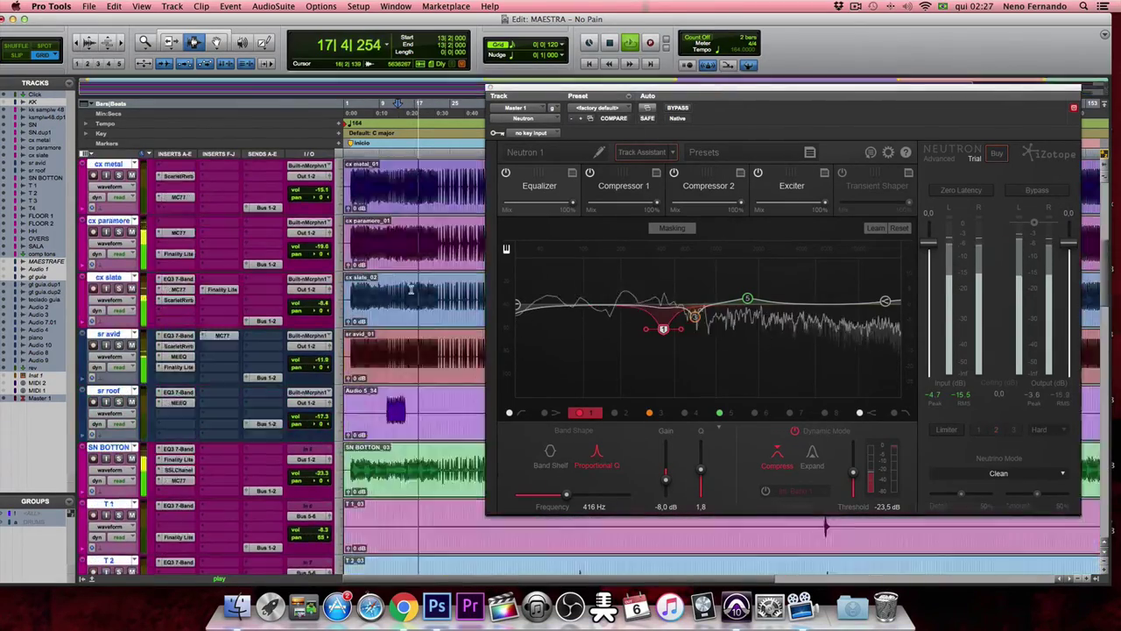